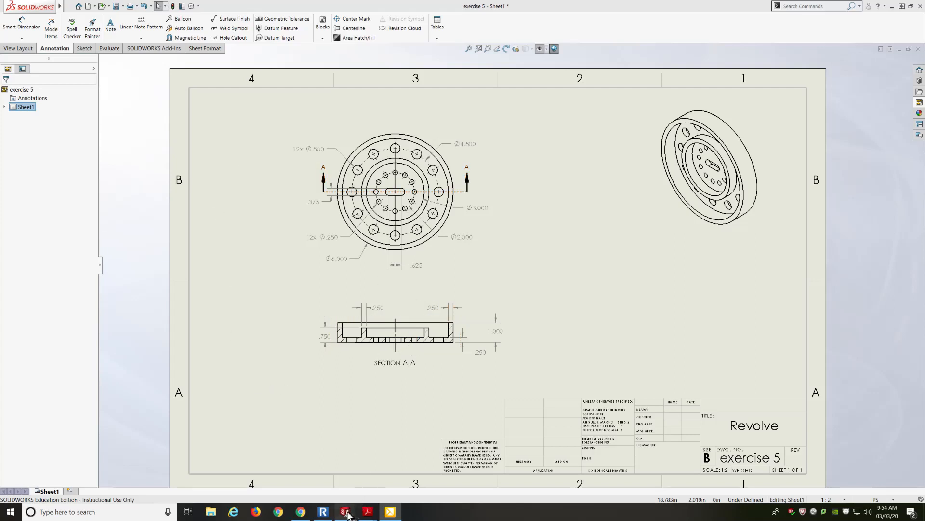
# Step: Switch to the exercise 5 part model and save it with Save As under the same name, exercise 5
pyautogui.moveTo(347, 513)
pyautogui.click(332, 476)
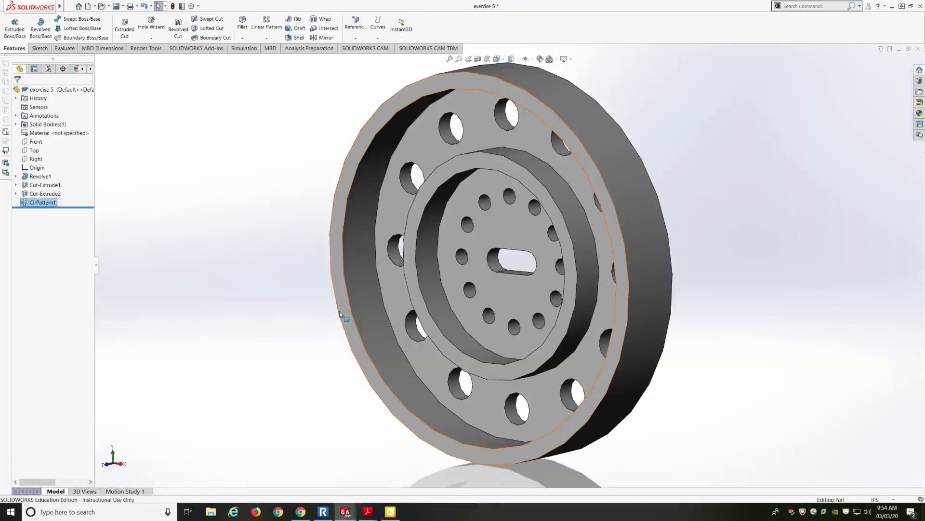
pyautogui.moveTo(295, 269); pyautogui.dragTo(326, 265, button='middle')
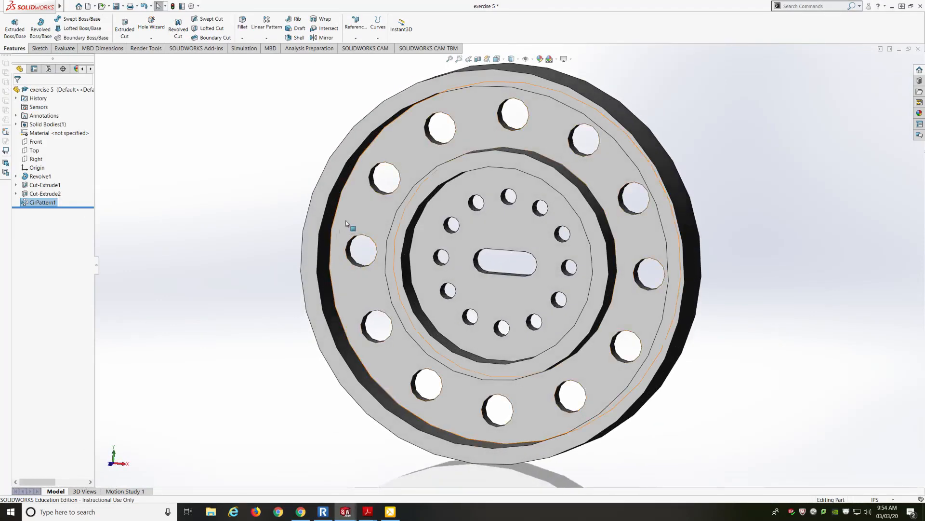
pyautogui.click(117, 6)
pyautogui.click(123, 6)
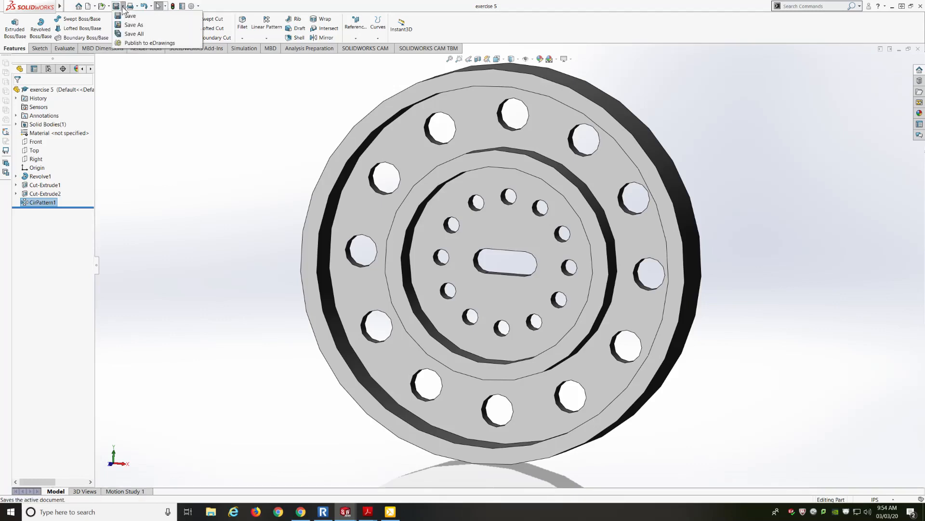
pyautogui.click(133, 25)
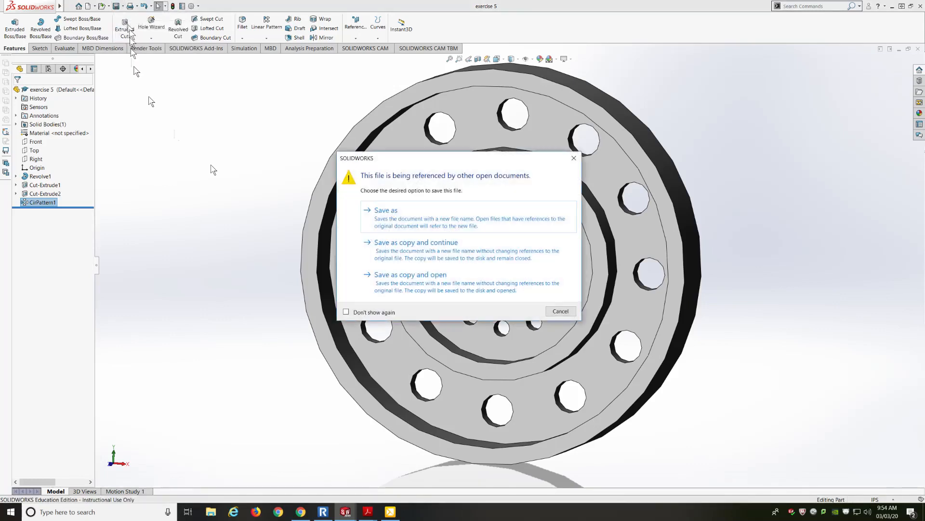
pyautogui.click(396, 220)
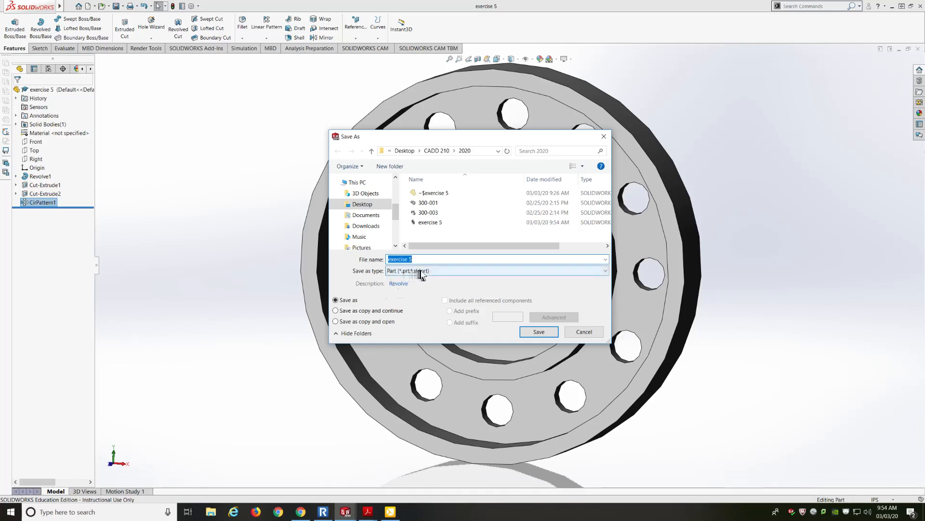
pyautogui.click(533, 331)
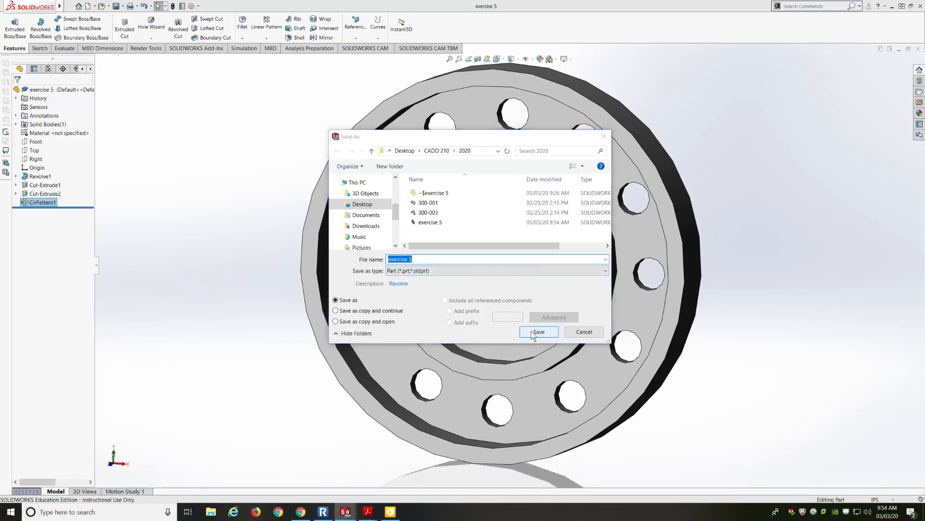
pyautogui.click(477, 258)
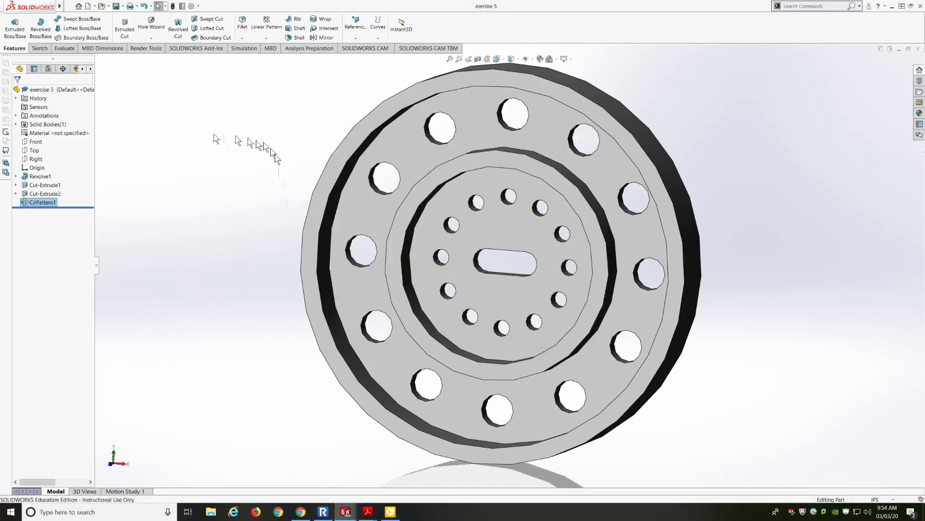
# Step: Make a new drawing from the part, continuing with a blank template on a B (ANSI) Landscape sheet
pyautogui.click(95, 7)
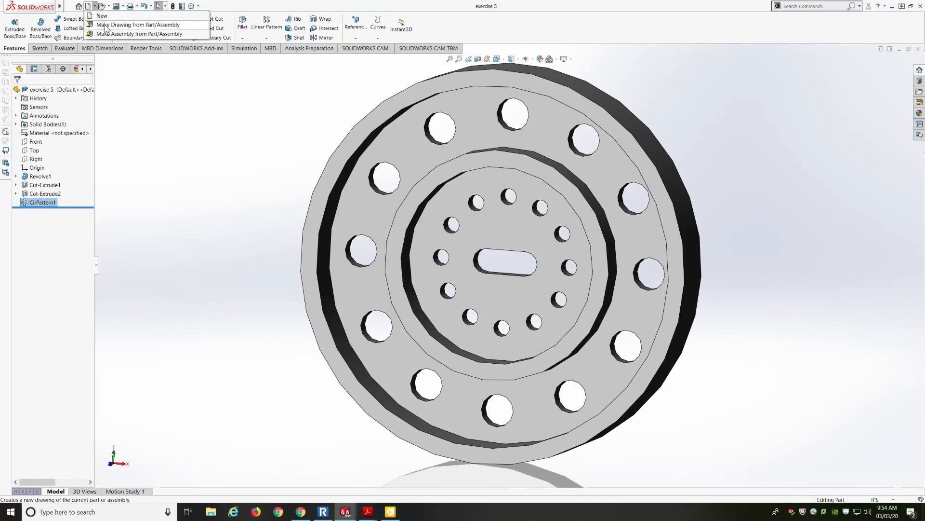
pyautogui.click(107, 26)
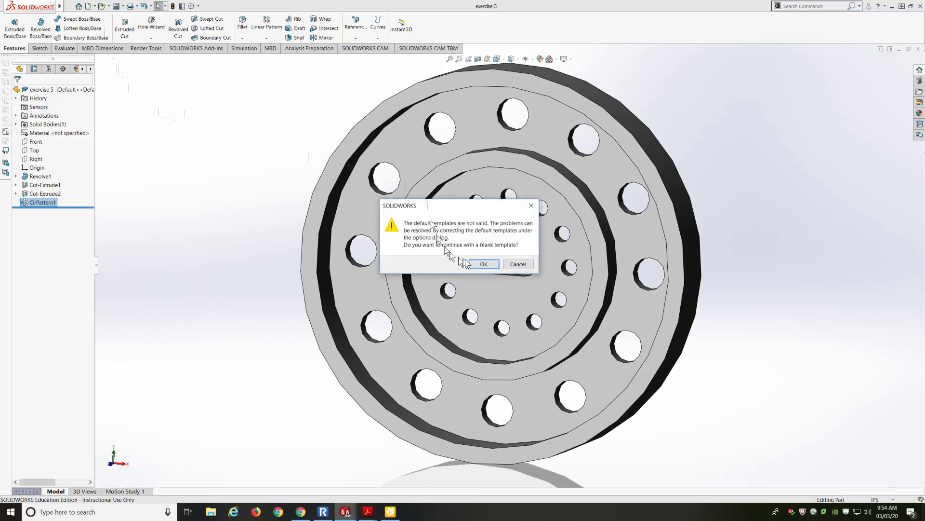
pyautogui.click(482, 264)
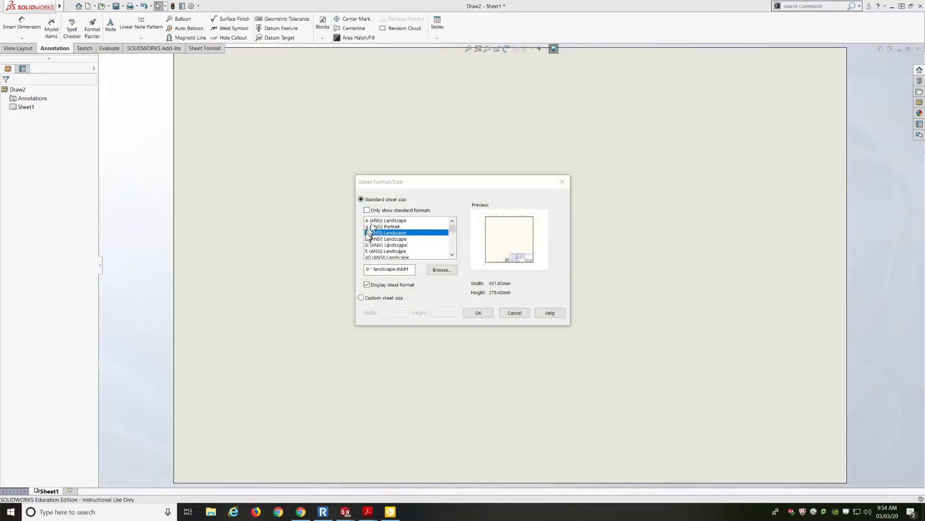
pyautogui.click(477, 313)
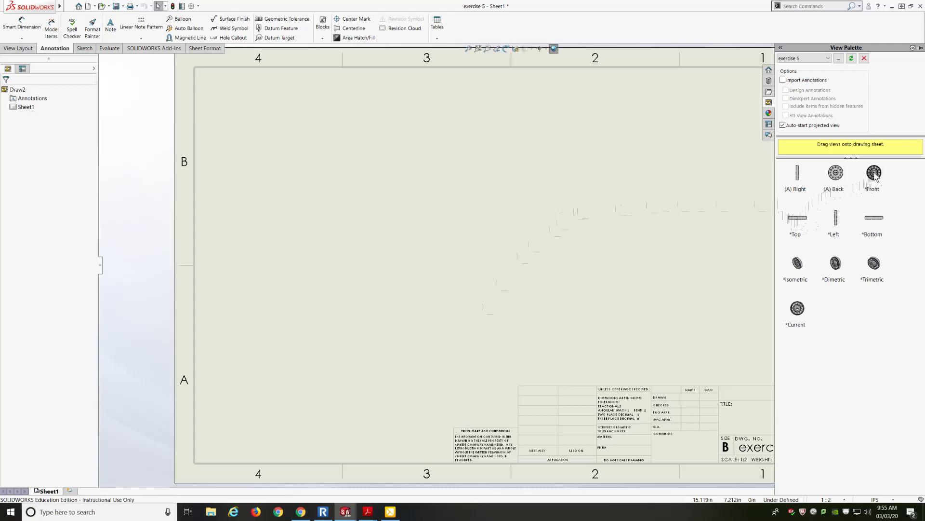
# Step: Place the front view from the View Palette and a projected isometric view above and to its right
pyautogui.moveTo(875, 177)
pyautogui.mouseDown()
pyautogui.moveTo(382, 180)
pyautogui.moveTo(381, 230)
pyautogui.moveTo(389, 222)
pyautogui.mouseUp()
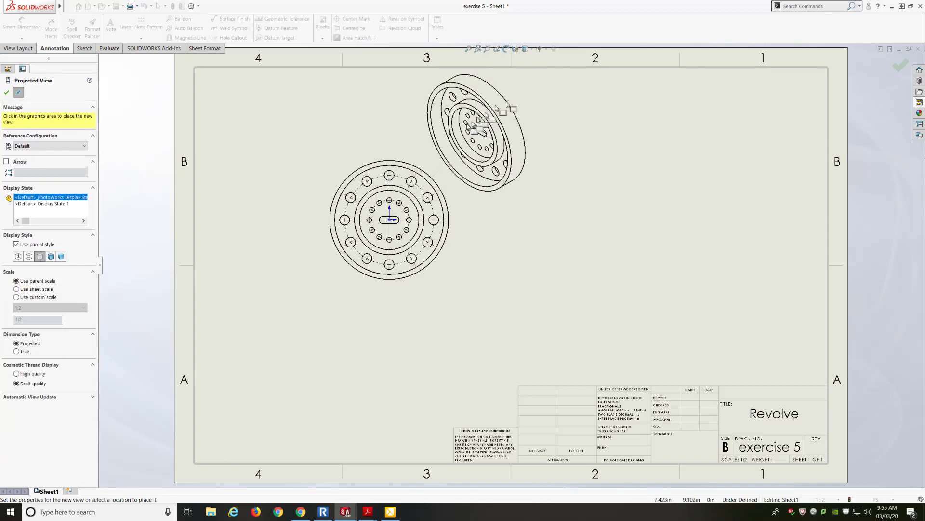
pyautogui.click(497, 115)
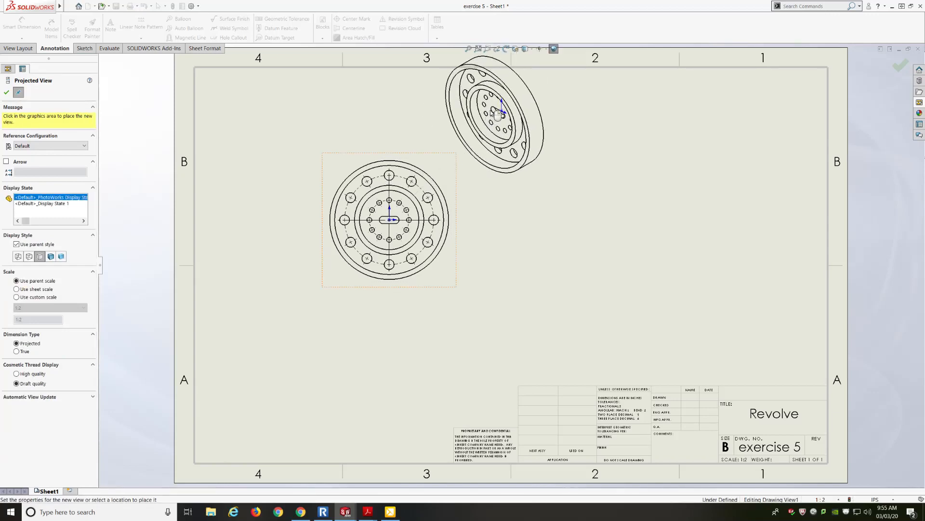
pyautogui.press('Escape')
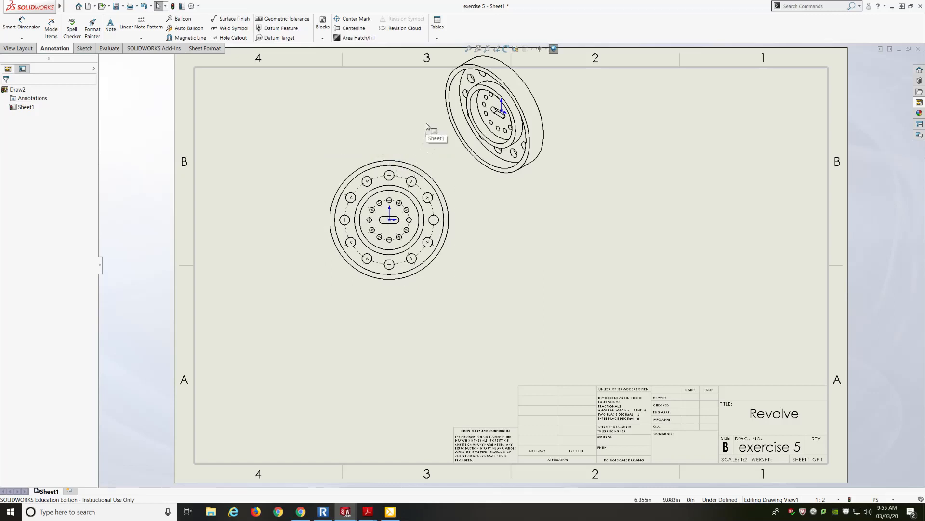
# Step: Move the isometric view to the upper right corner and the front view higher on the sheet
pyautogui.moveTo(482, 202)
pyautogui.mouseDown()
pyautogui.moveTo(527, 224)
pyautogui.moveTo(646, 239)
pyautogui.moveTo(736, 230)
pyautogui.mouseUp()
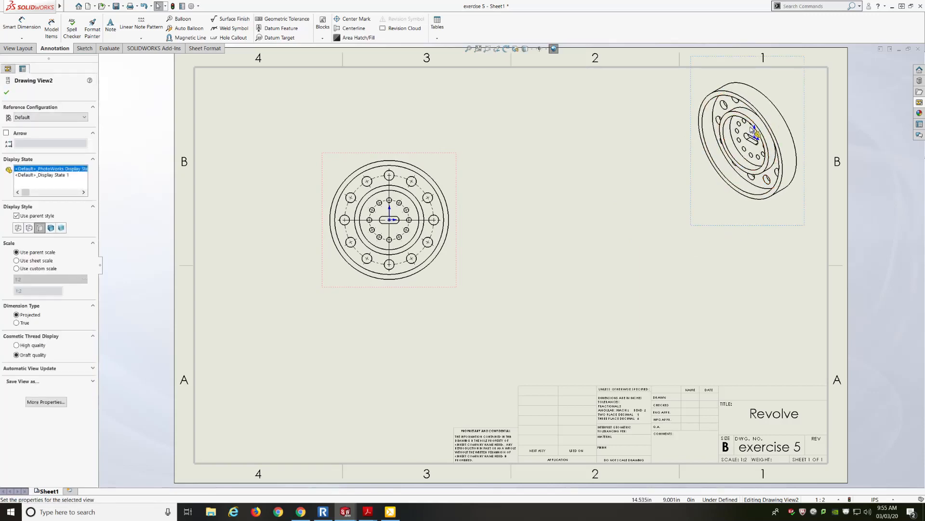
pyautogui.moveTo(458, 269); pyautogui.dragTo(474, 207)
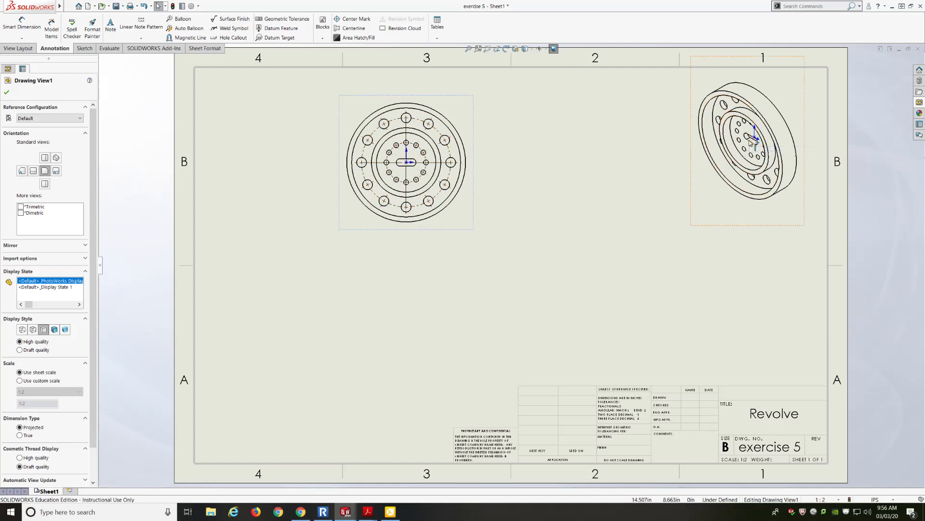
# Step: Hide the view origins in the drawing
pyautogui.click(539, 50)
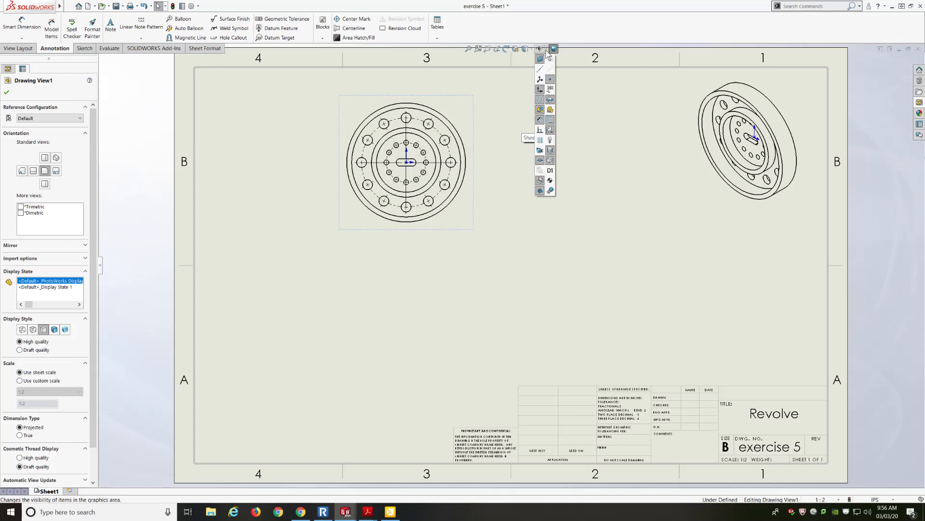
pyautogui.click(539, 91)
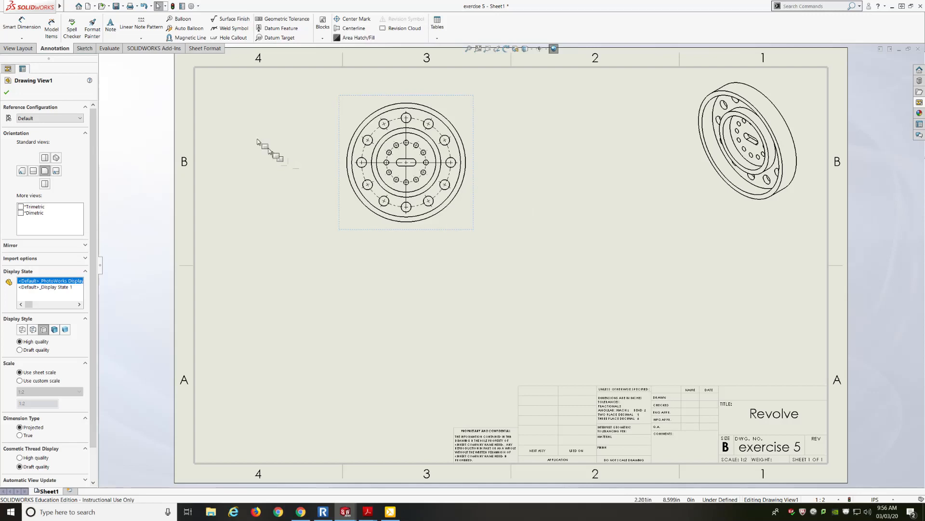
# Step: Create section view A-A with a horizontal cutting line through the front view's centre, placed below it
pyautogui.click(18, 48)
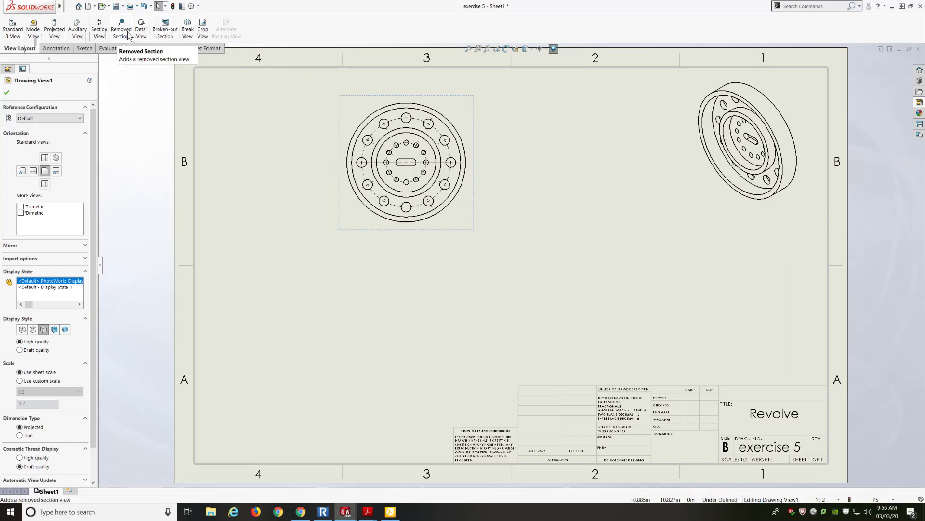
pyautogui.click(100, 33)
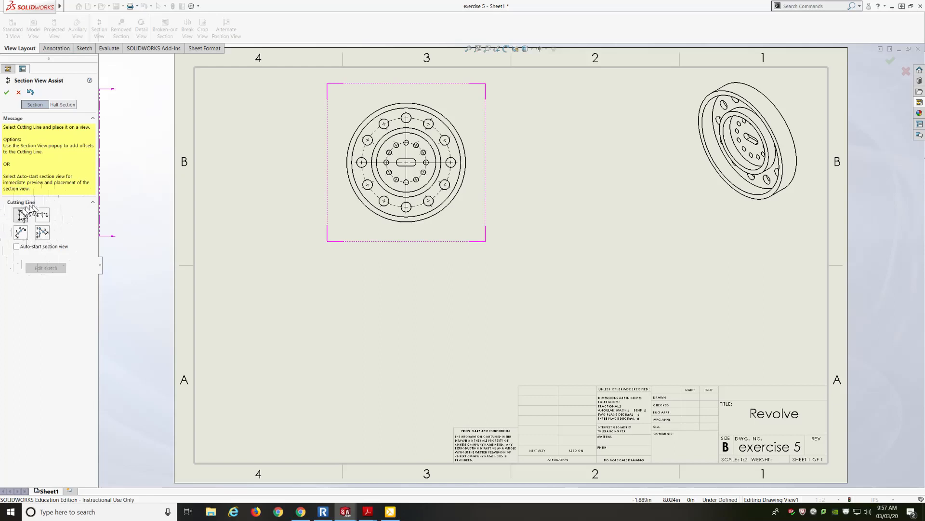
pyautogui.click(42, 216)
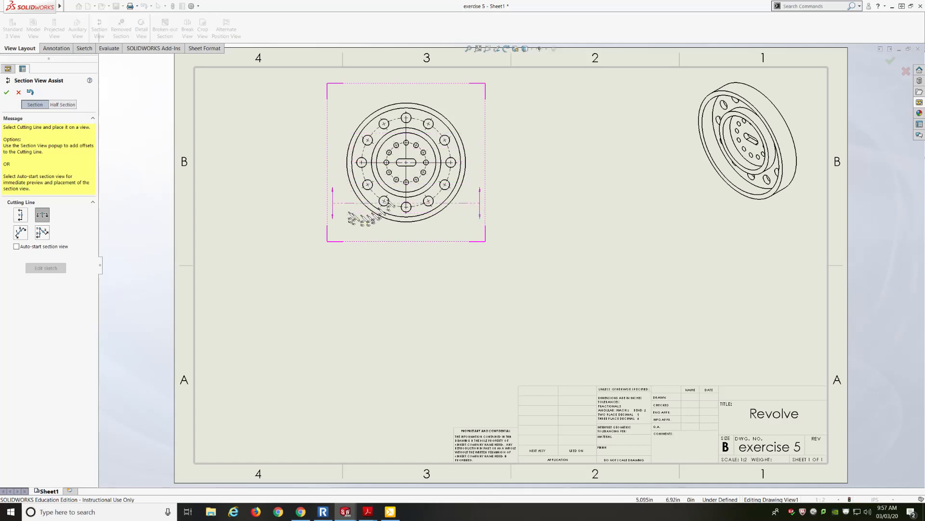
pyautogui.click(451, 163)
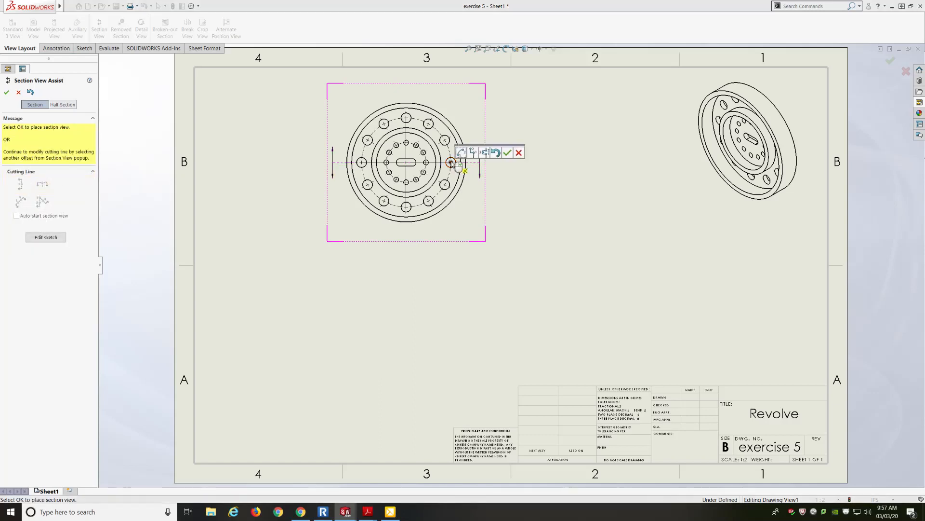
pyautogui.click(508, 153)
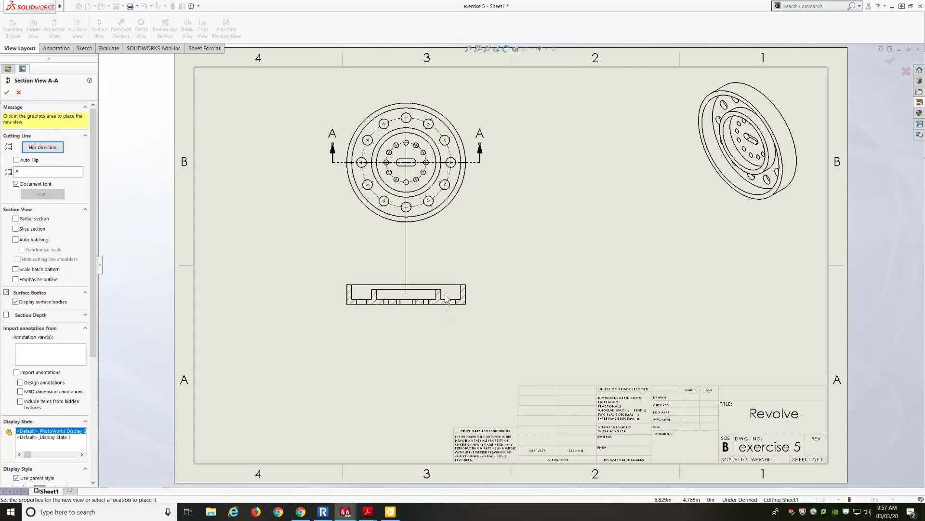
pyautogui.click(446, 298)
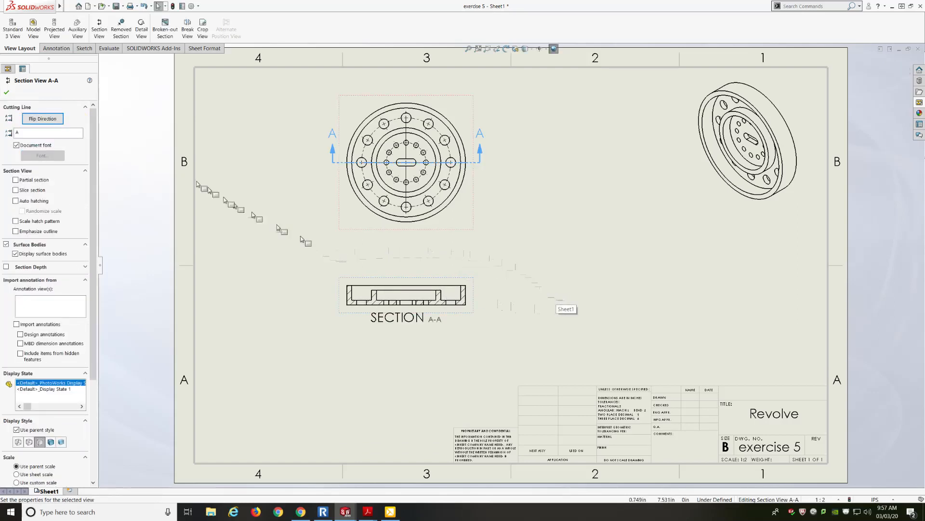
# Step: Flip the section's cutting direction back and forth, ending with arrows pointing up, and confirm the section view
pyautogui.click(33, 121)
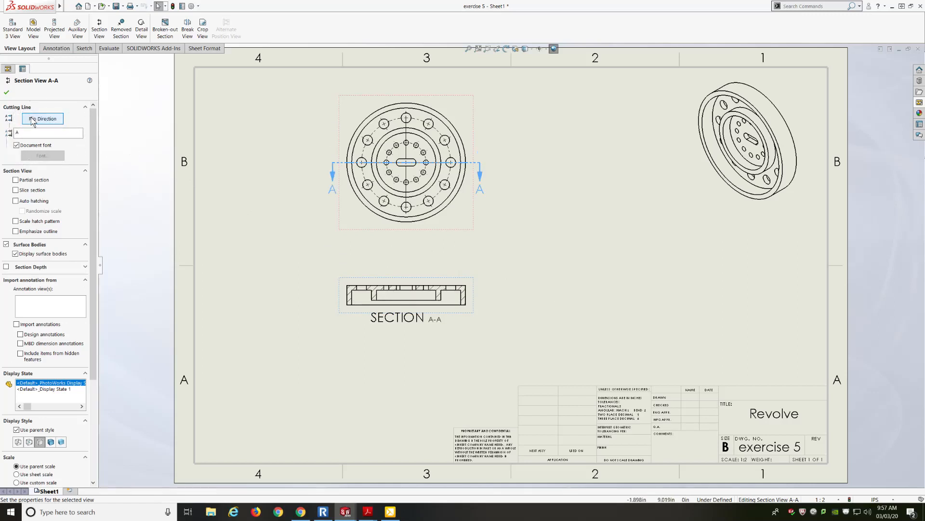
pyautogui.click(33, 121)
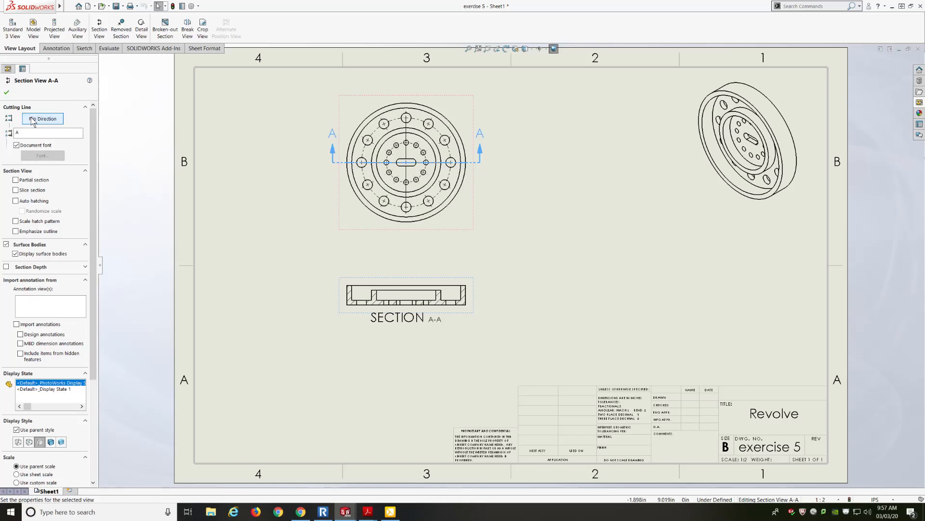
pyautogui.click(33, 121)
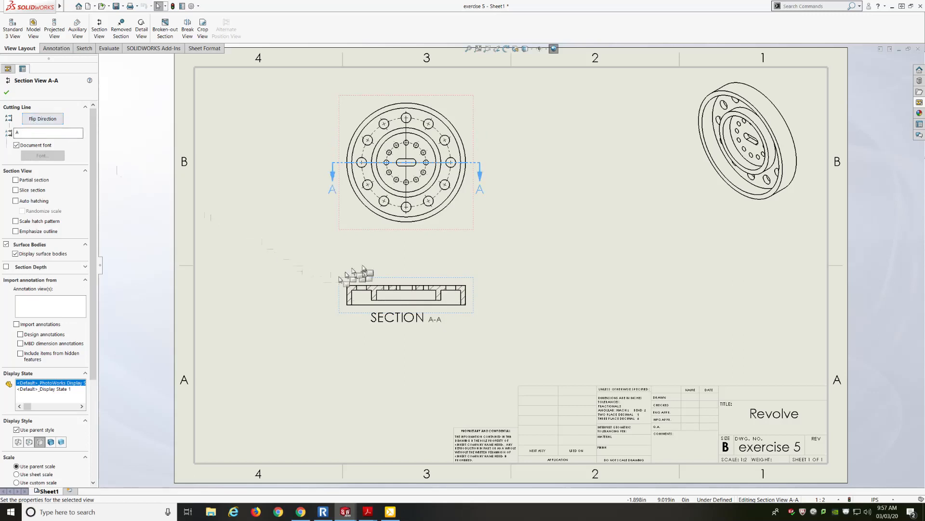
pyautogui.click(33, 120)
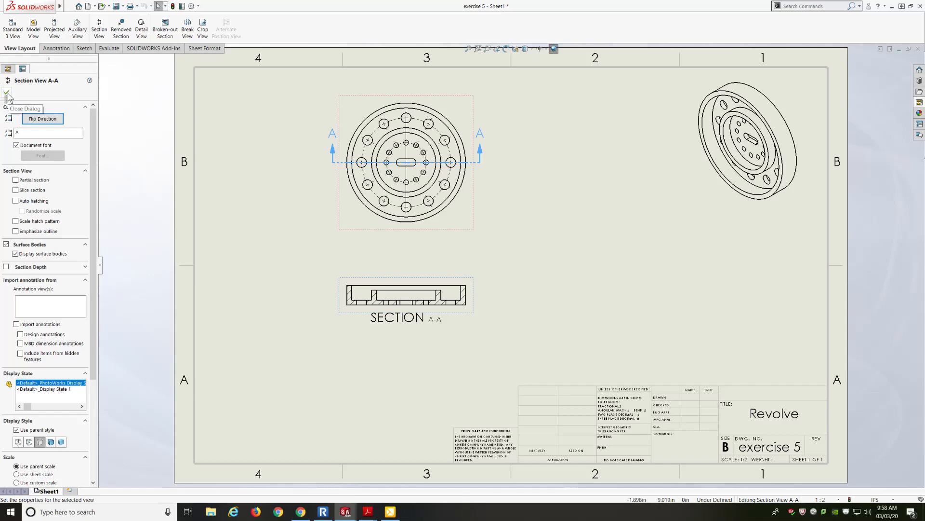
pyautogui.click(9, 91)
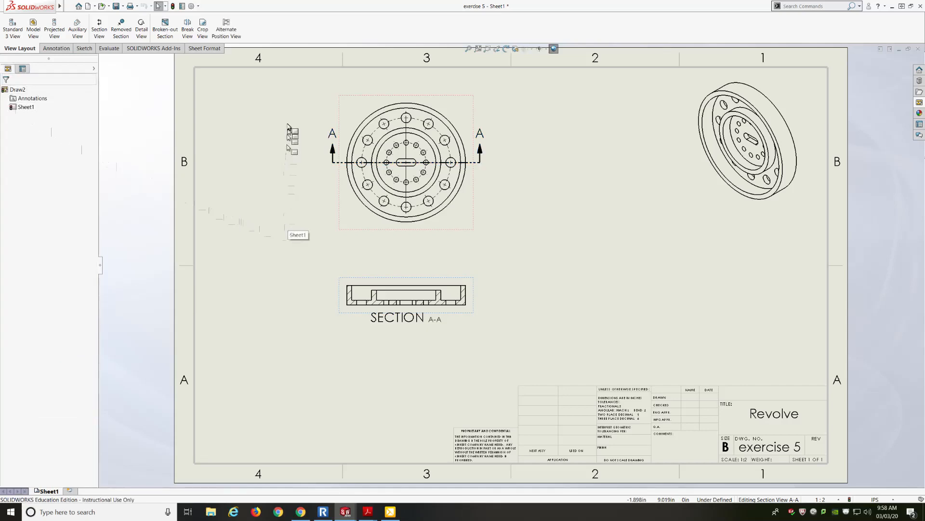
# Step: Start Smart Dimension and add a radius dimension to the bolt circle in the front view
pyautogui.scroll(-1, 288, 124)
pyautogui.scroll(-2, 288, 126)
pyautogui.scroll(3, 288, 127)
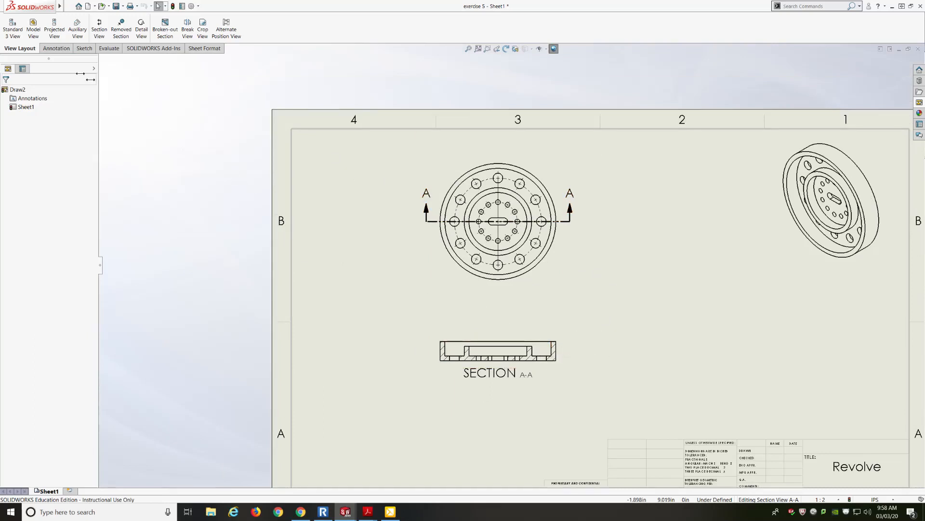
pyautogui.click(56, 48)
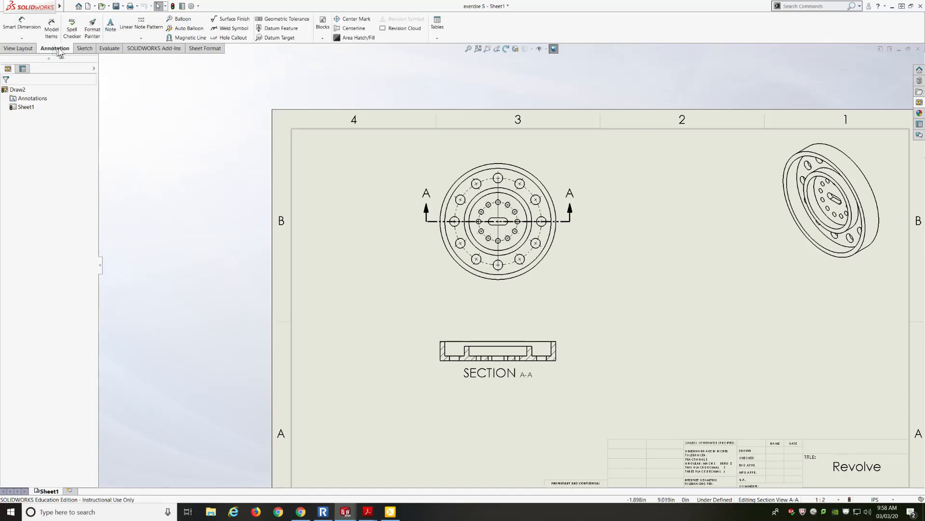
pyautogui.click(22, 24)
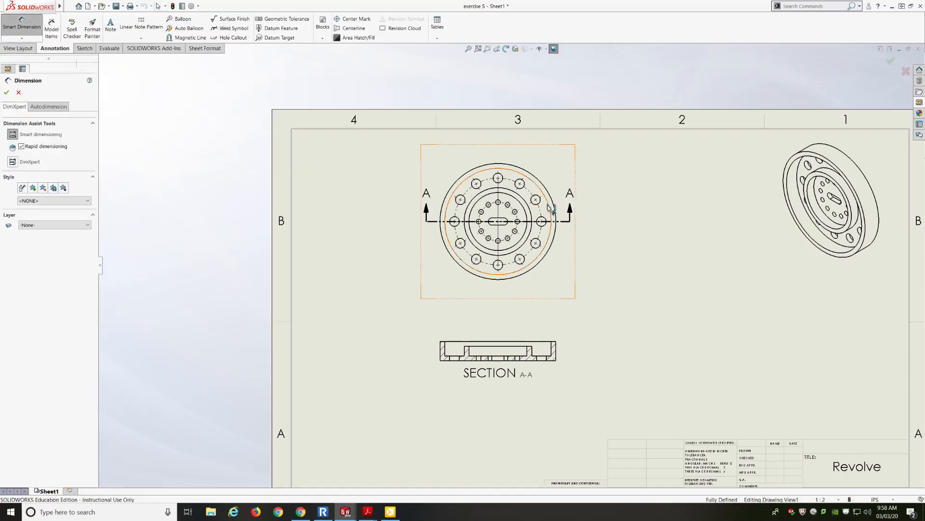
pyautogui.scroll(-6, 549, 207)
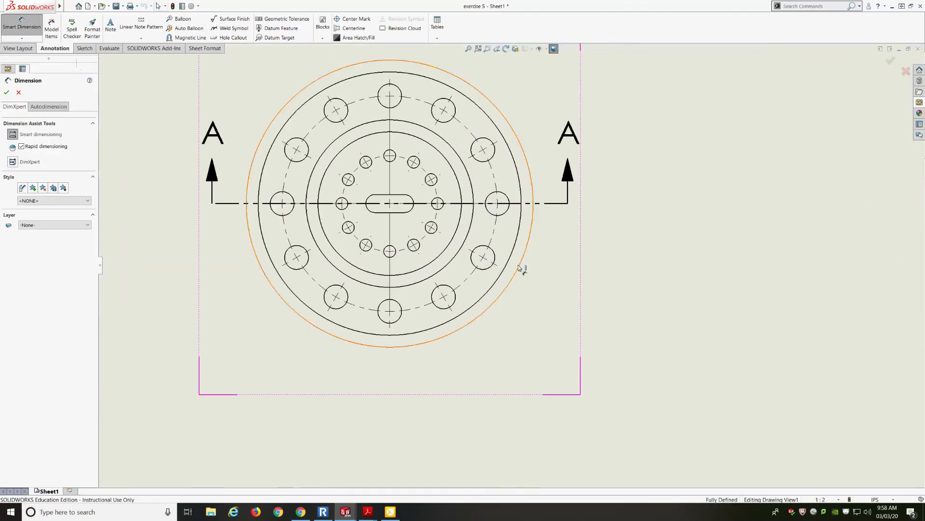
pyautogui.click(468, 283)
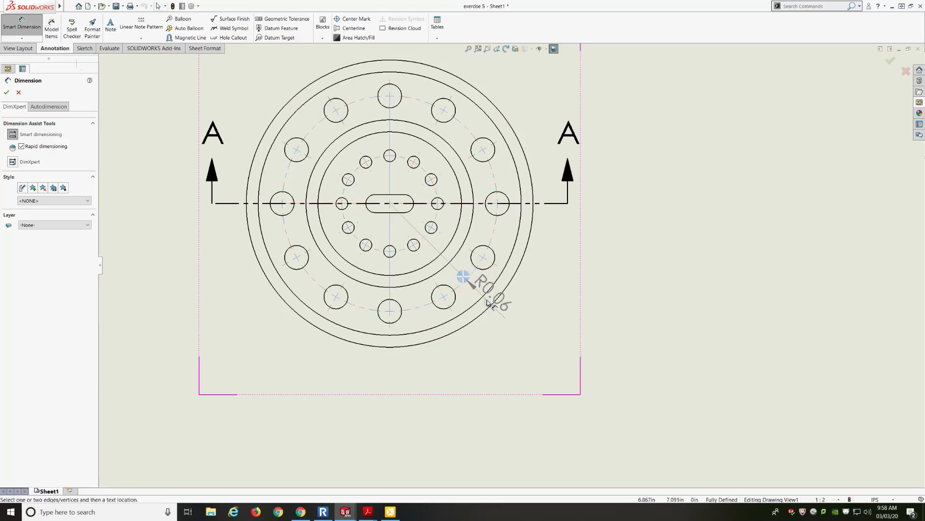
pyautogui.click(551, 357)
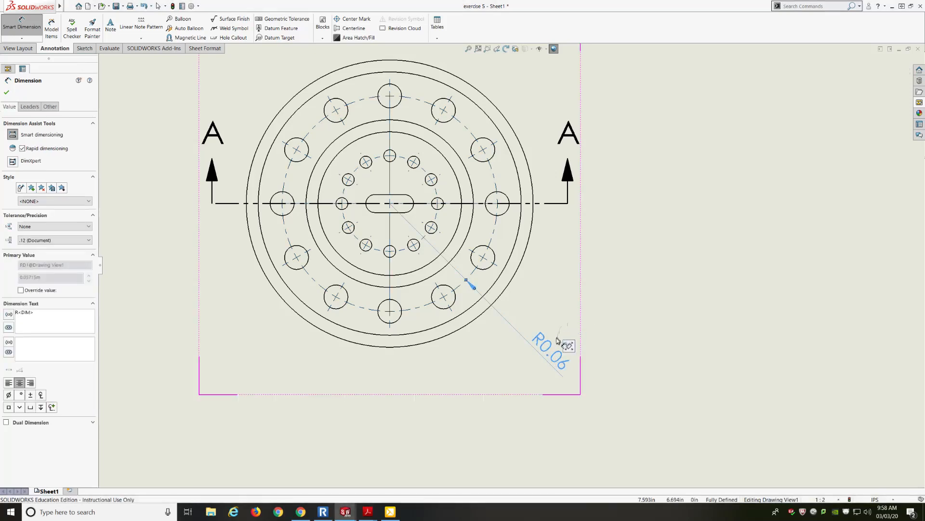
# Step: Delete the radius dimension placed on the bolt circle
pyautogui.press('Escape')
pyautogui.click(571, 368)
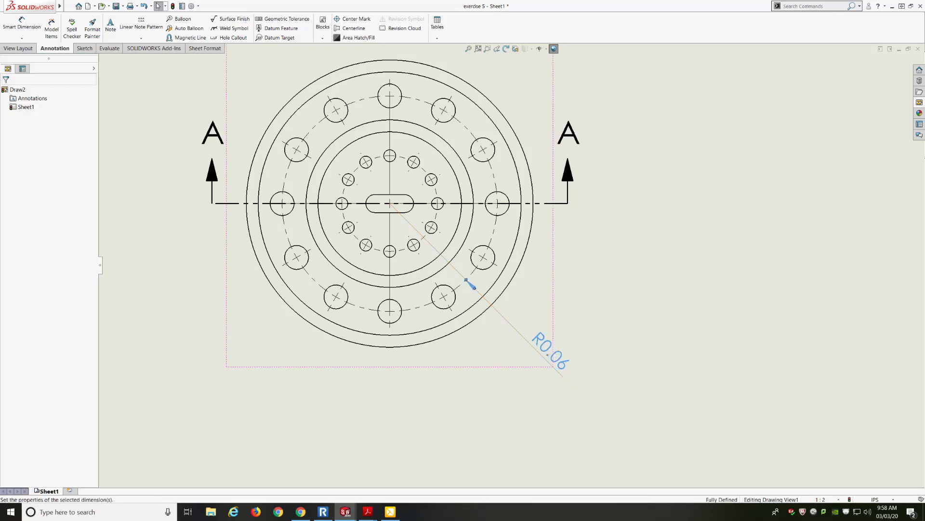
pyautogui.press('Delete')
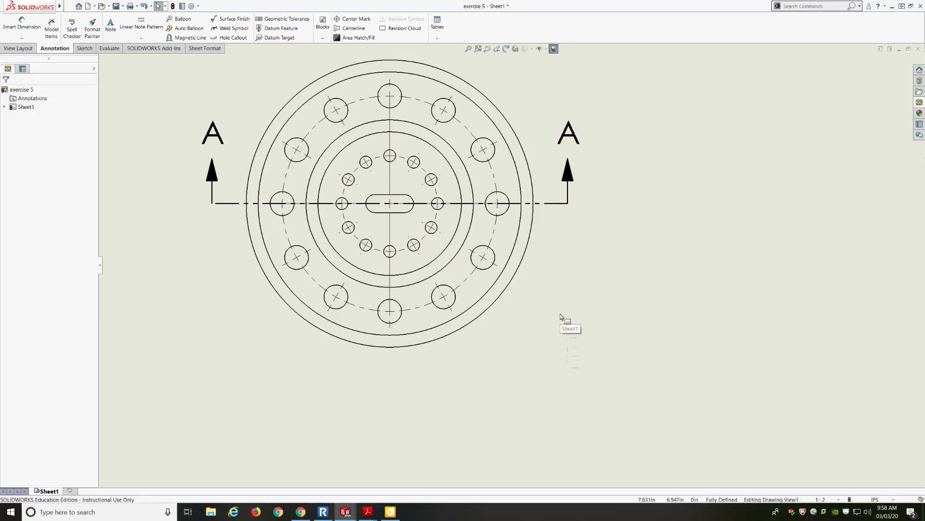
# Step: Set the unit system to IPS and add a radius dimension to the bolt circle, placed towards the lower right
pyautogui.click(874, 499)
pyautogui.click(870, 476)
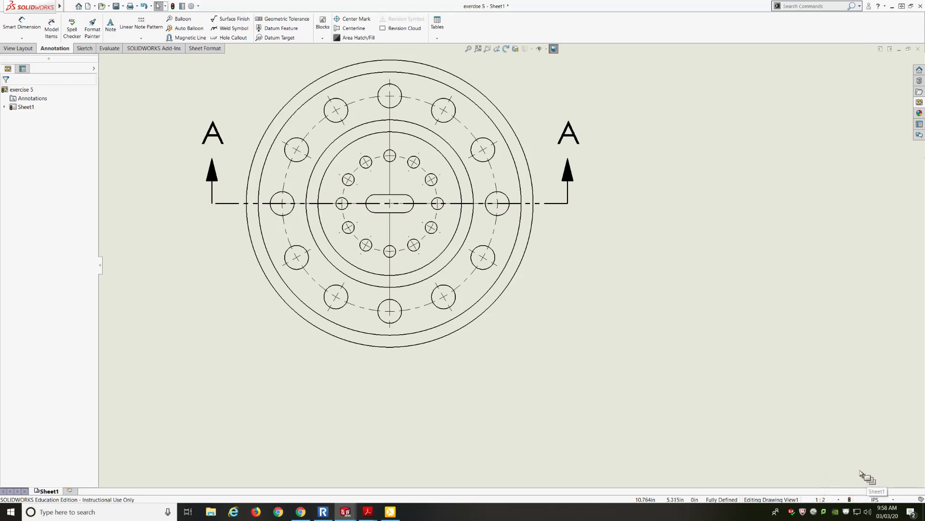
pyautogui.click(22, 25)
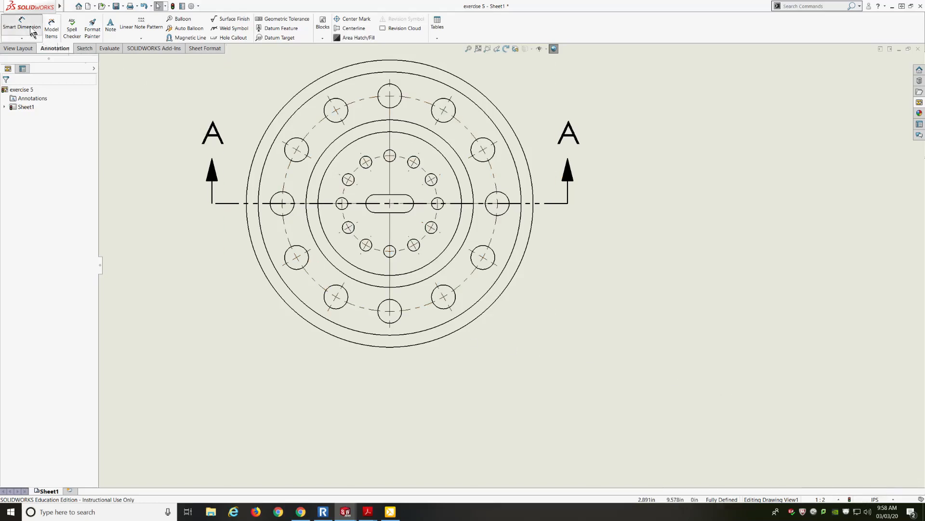
pyautogui.click(463, 281)
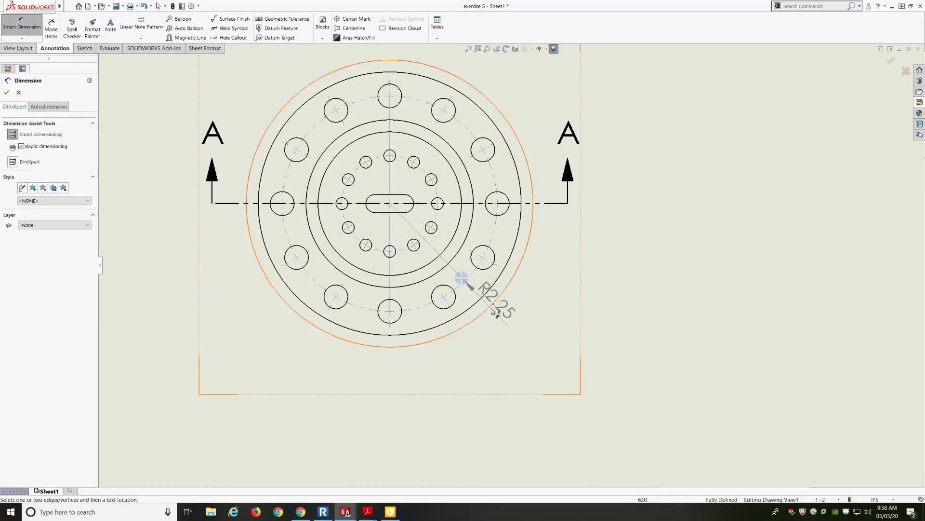
pyautogui.click(524, 348)
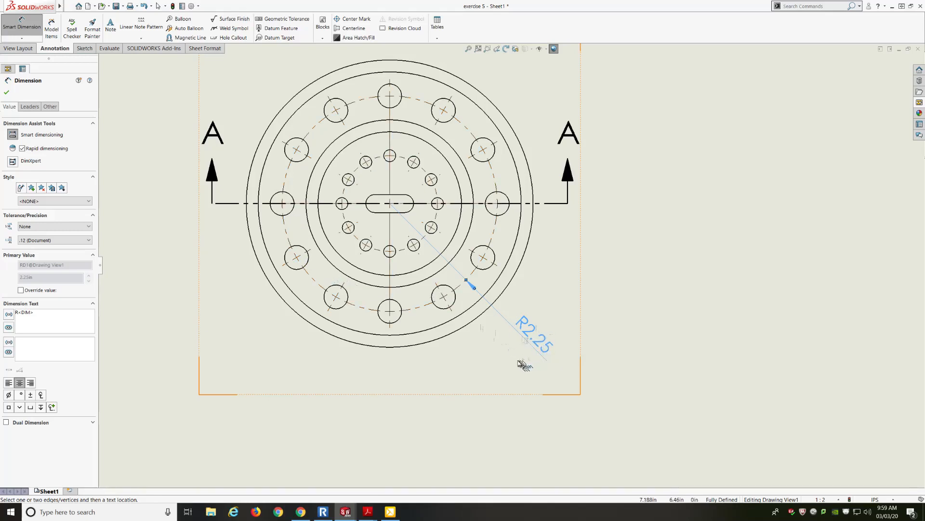
pyautogui.rightClick(514, 329)
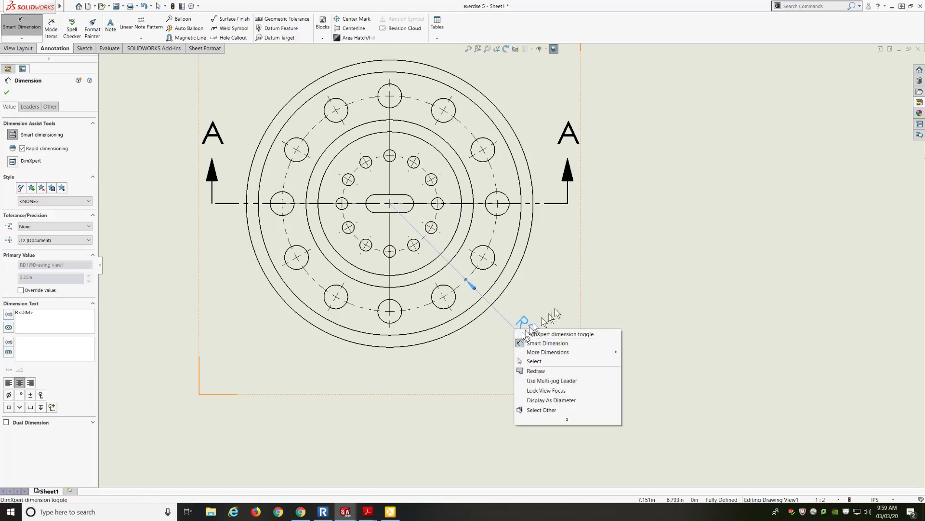
pyautogui.click(553, 314)
pyautogui.rightClick(535, 332)
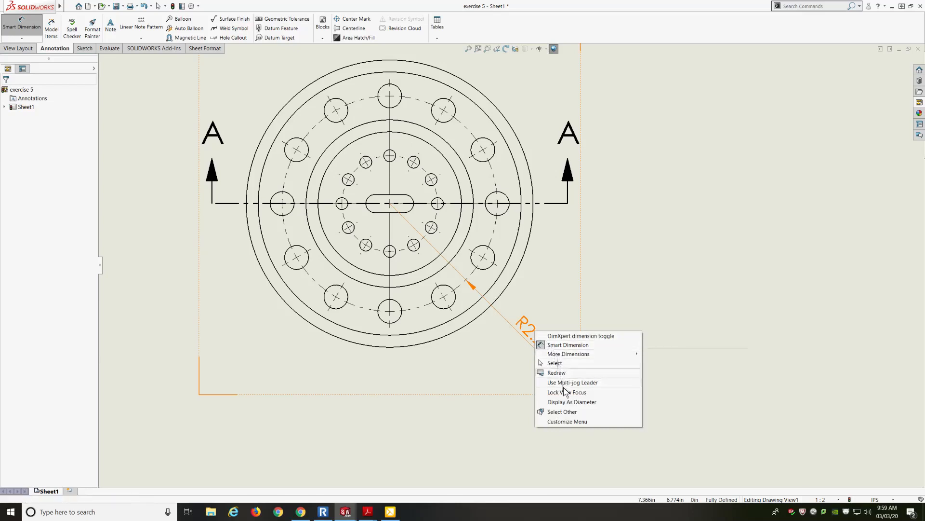
pyautogui.moveTo(557, 355)
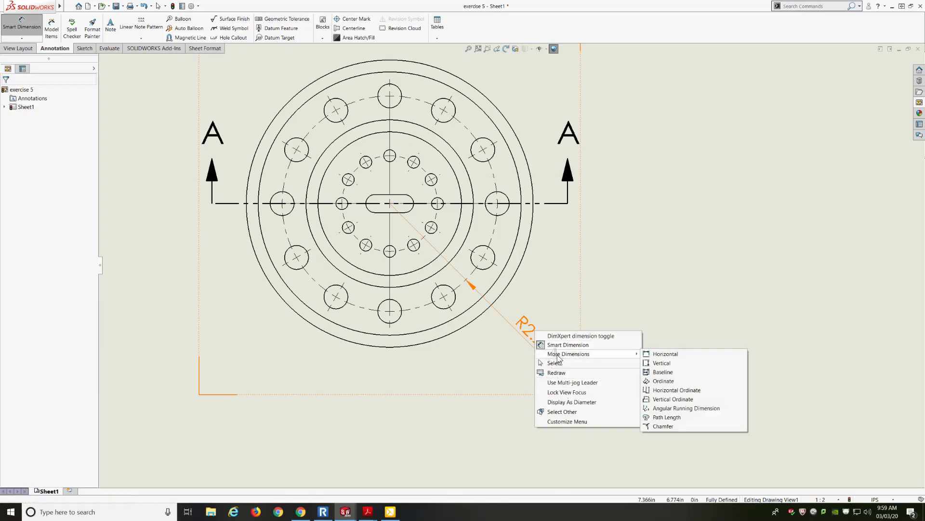
pyautogui.click(648, 301)
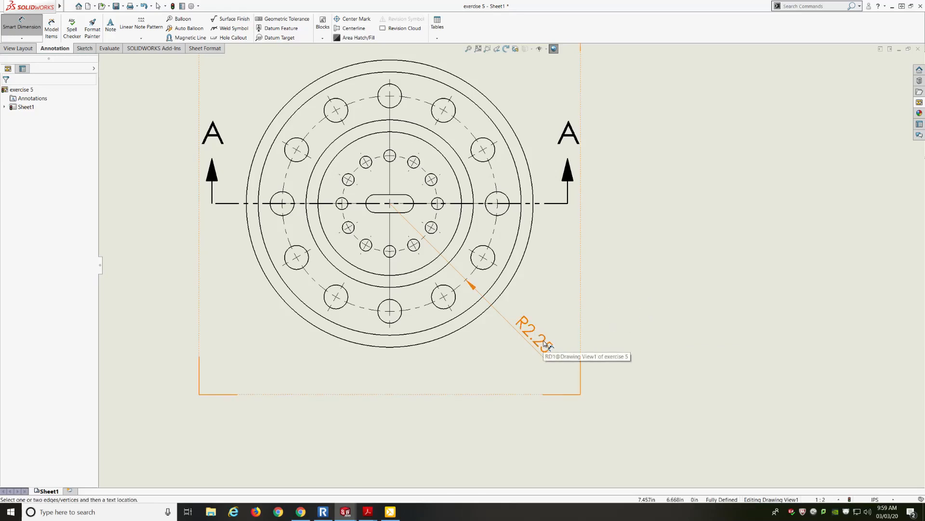
pyautogui.click(27, 30)
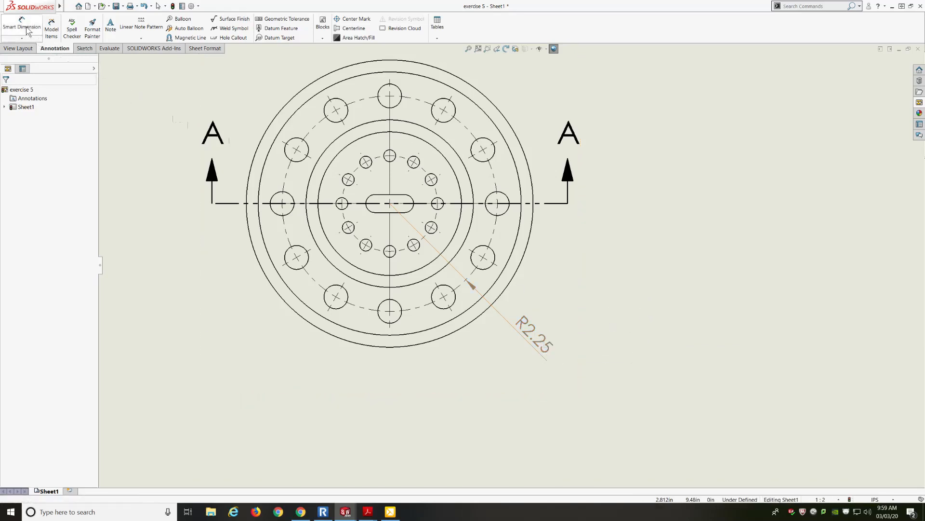
# Step: Display the bolt circle's radius dimension as a diameter
pyautogui.click(543, 337)
pyautogui.rightClick(544, 338)
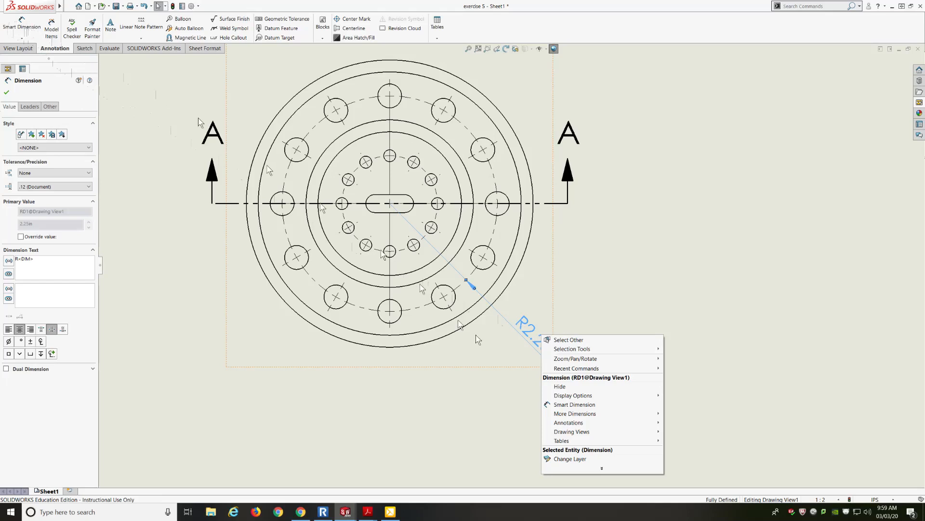
pyautogui.moveTo(576, 398)
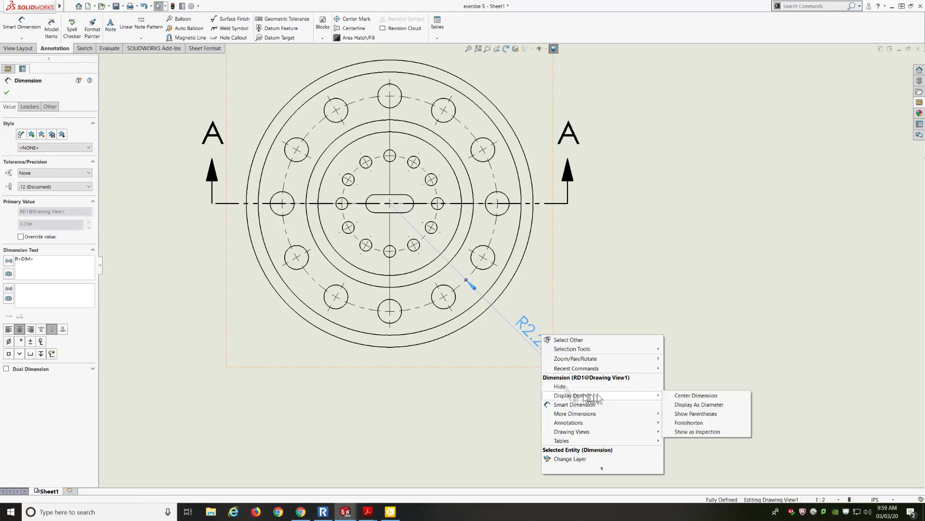
pyautogui.click(679, 405)
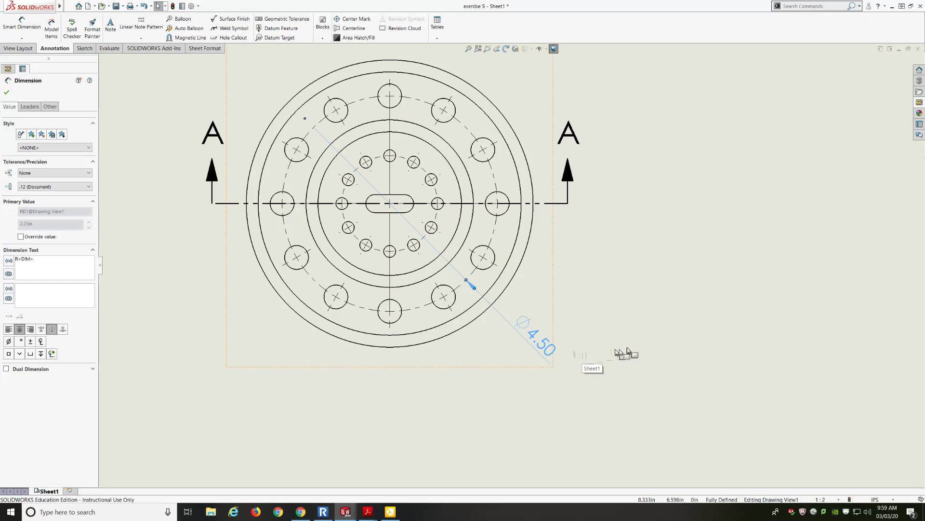
# Step: Add a diameter dimension to one outer bolt hole, placed to the left, and prefix its text with 12X
pyautogui.scroll(3, 721, 318)
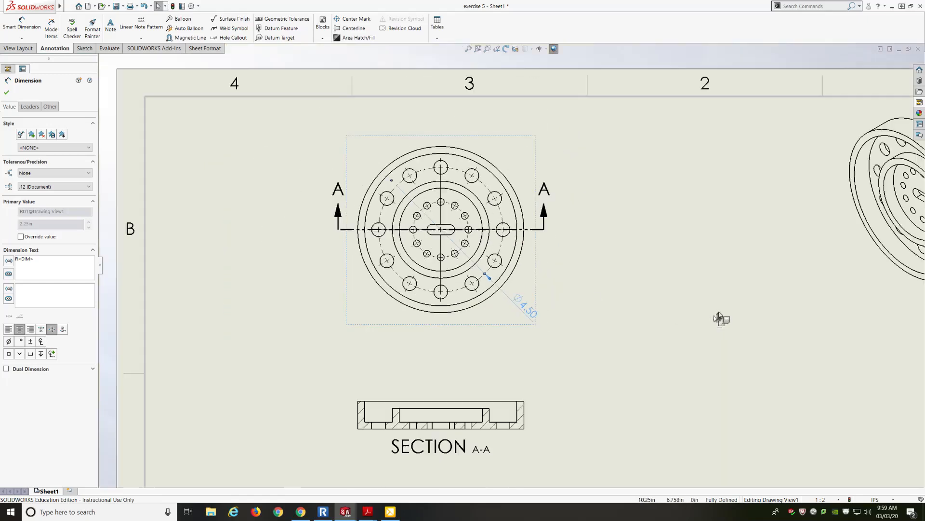
pyautogui.scroll(-4, 301, 305)
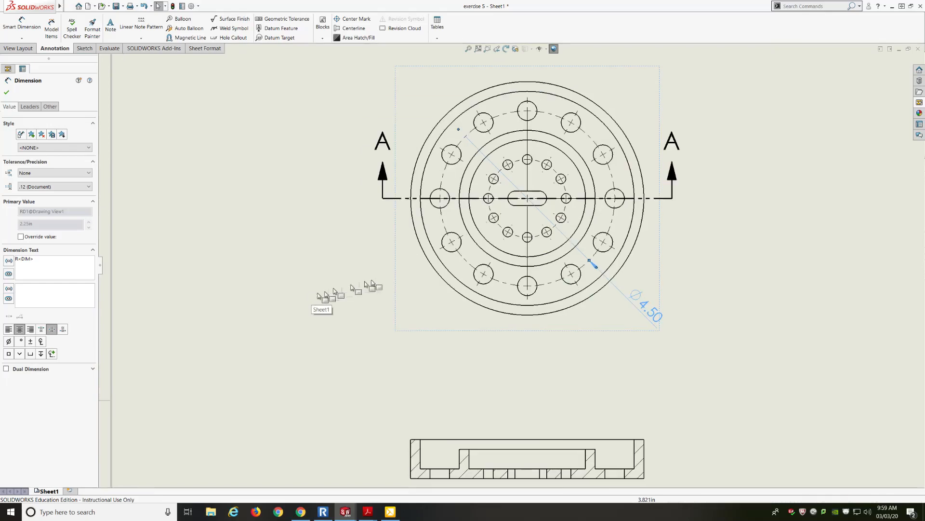
pyautogui.click(432, 274)
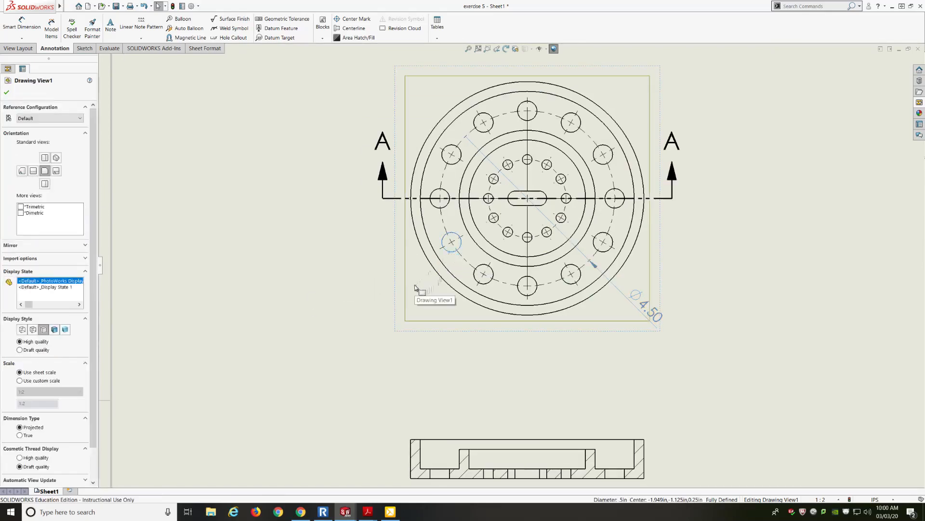
pyautogui.click(204, 170)
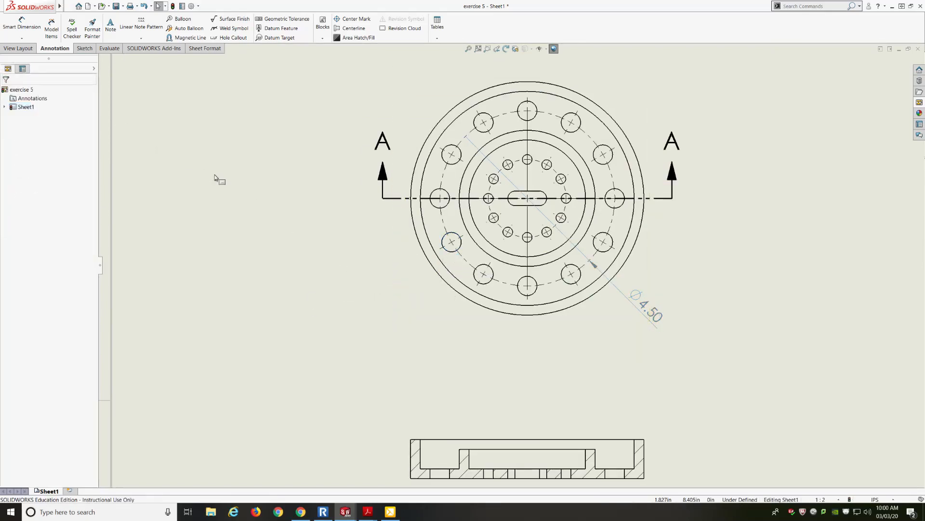
pyautogui.click(22, 25)
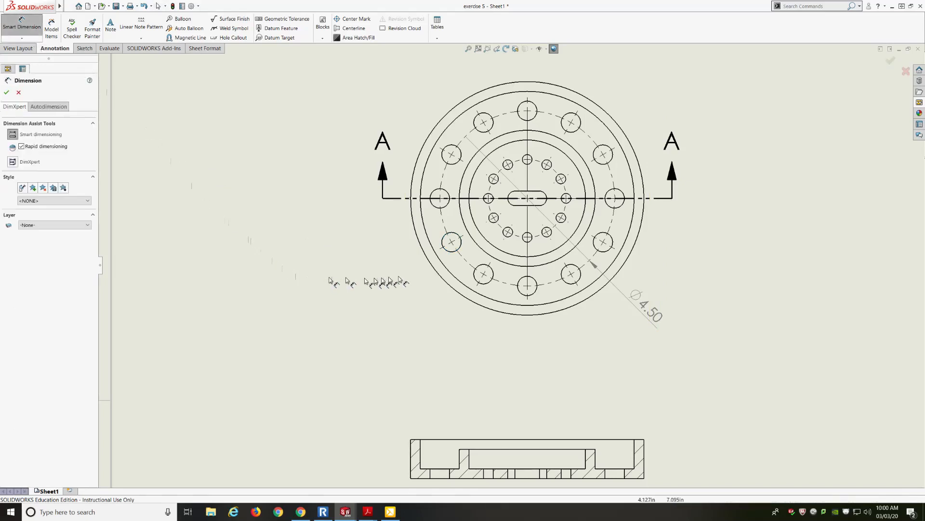
pyautogui.click(446, 248)
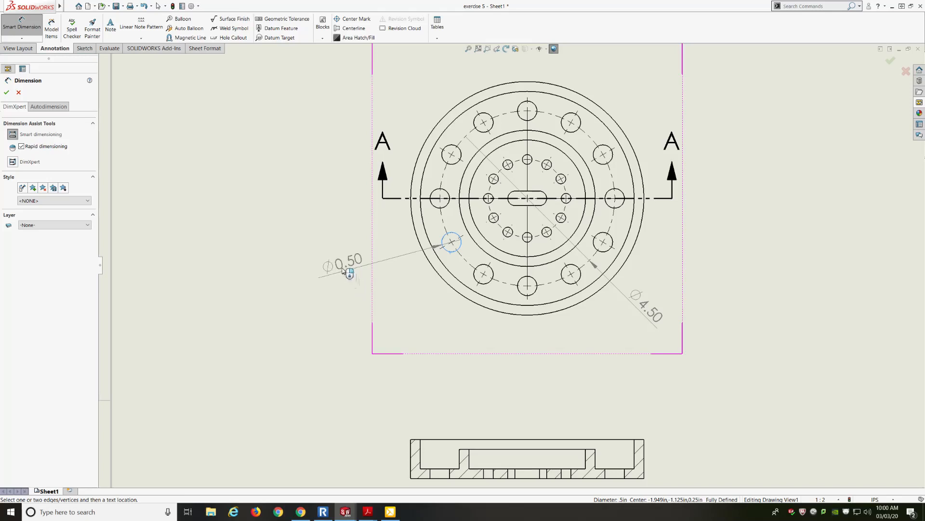
pyautogui.click(342, 271)
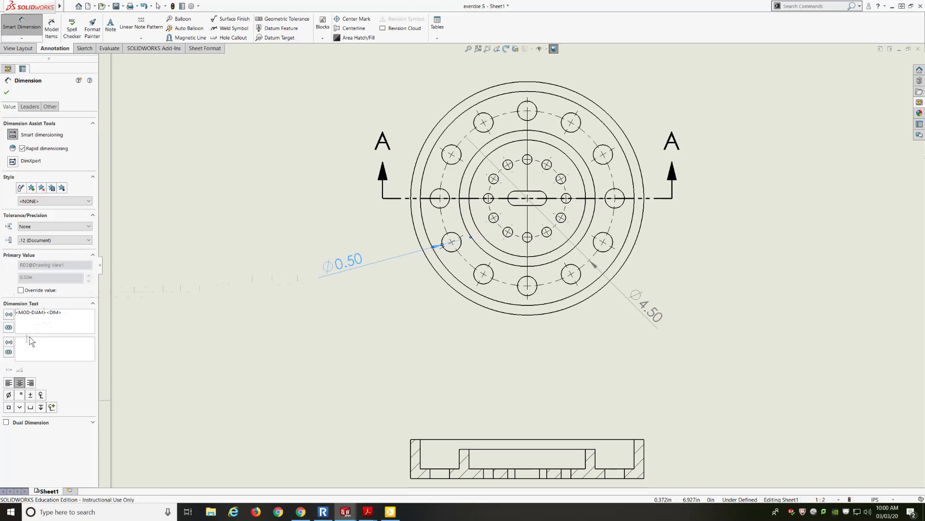
pyautogui.write('12')
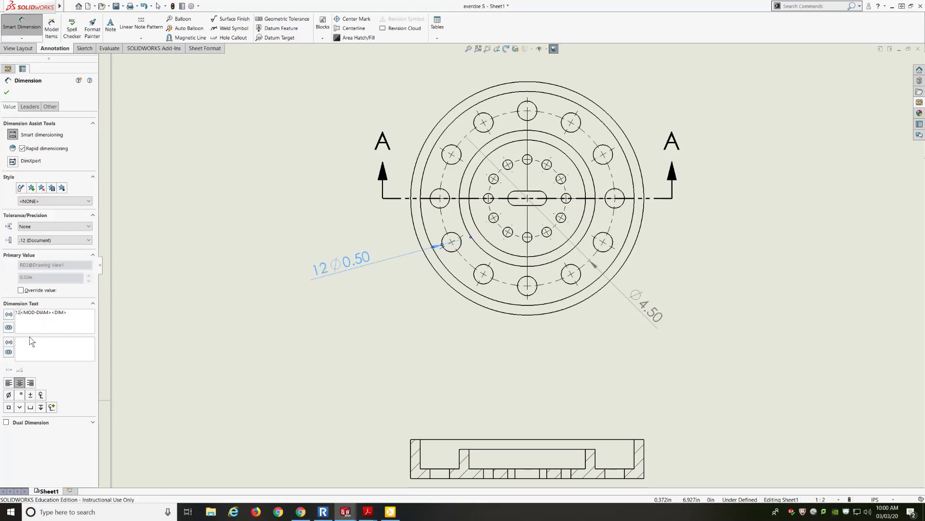
pyautogui.write('X')
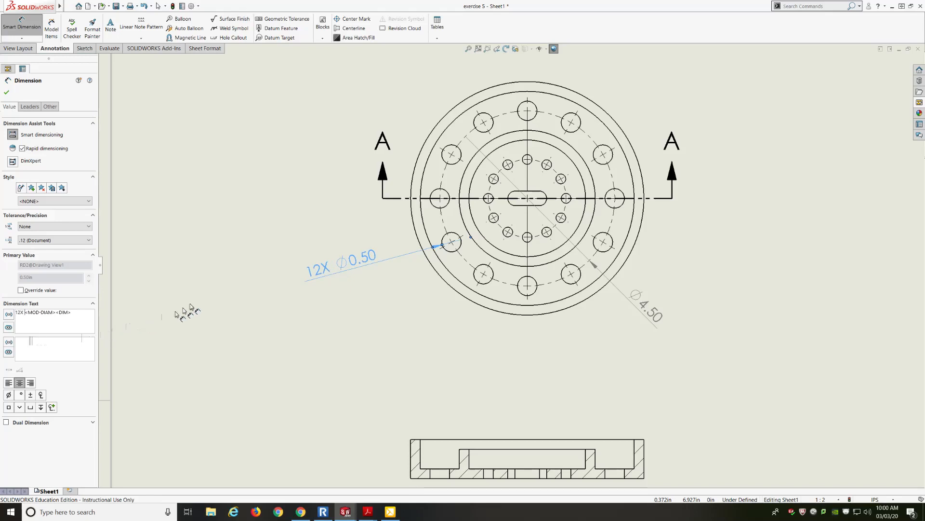
pyautogui.click(6, 92)
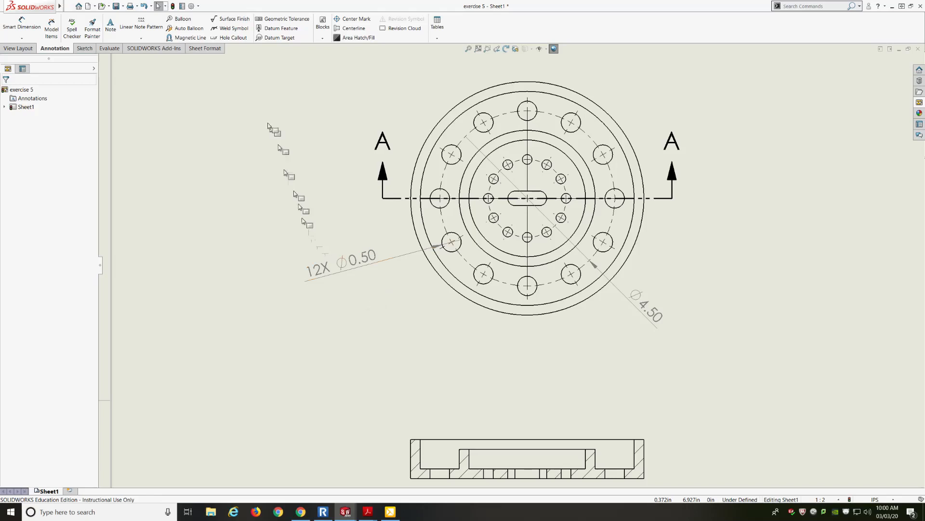
# Step: Reapply the ANSI overall drafting standard in the document properties, trying ISO first
pyautogui.click(192, 7)
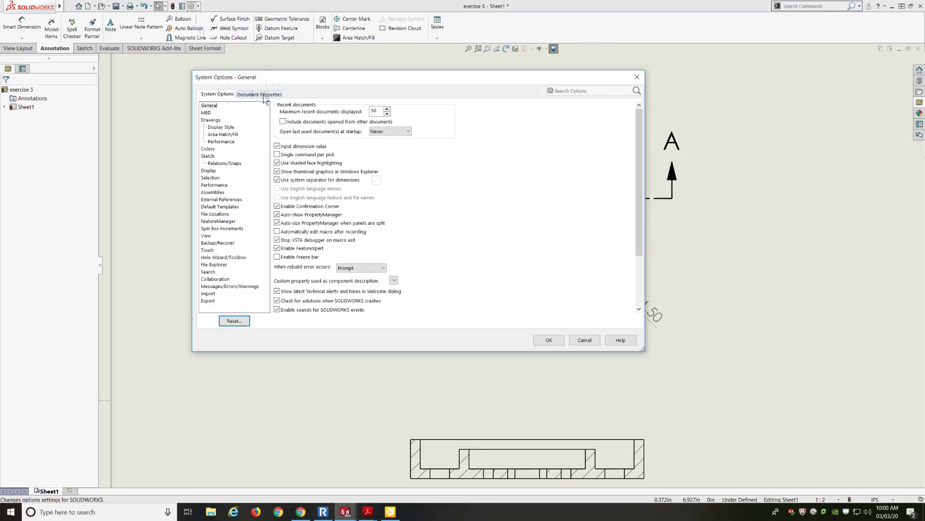
pyautogui.click(264, 98)
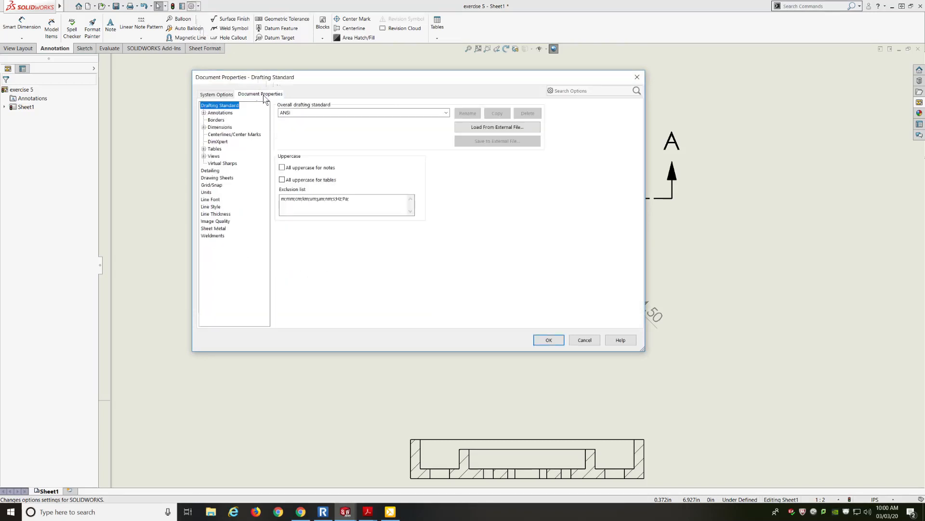
pyautogui.click(445, 113)
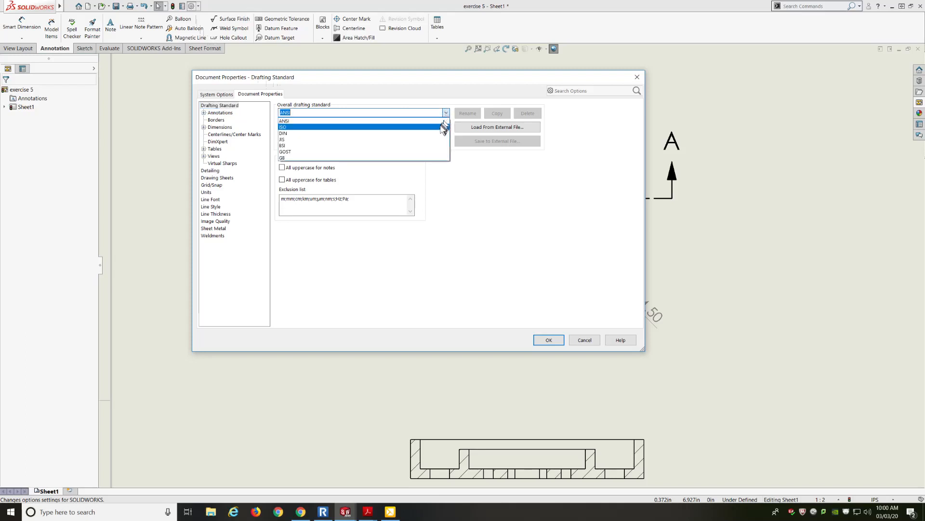
pyautogui.click(441, 127)
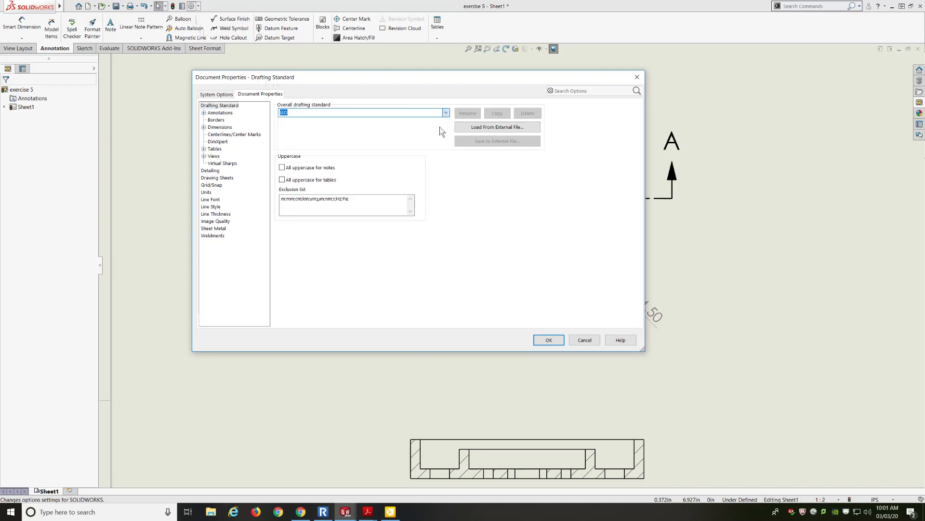
pyautogui.click(446, 113)
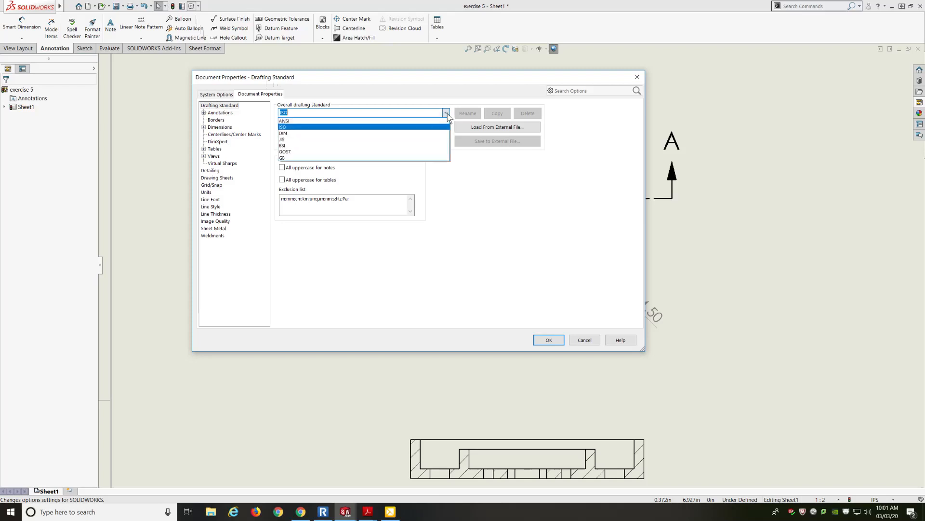
pyautogui.click(442, 121)
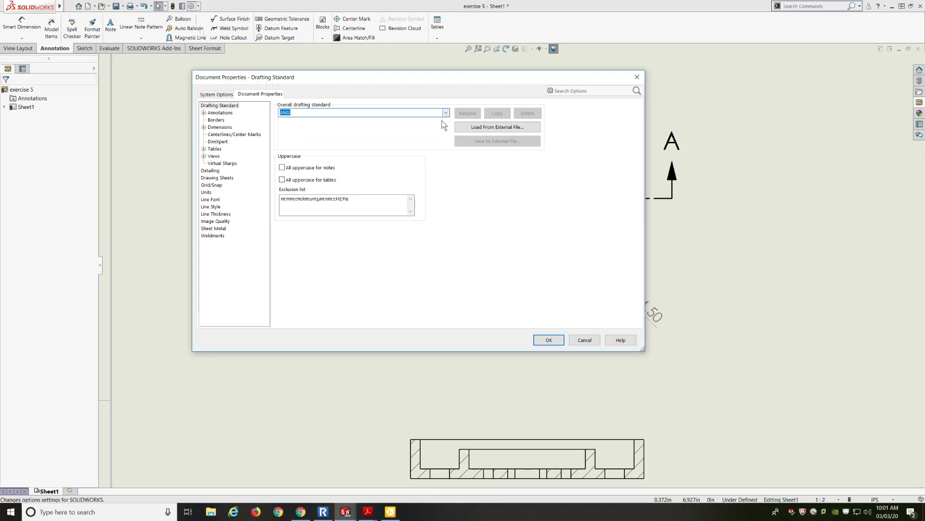
pyautogui.click(548, 340)
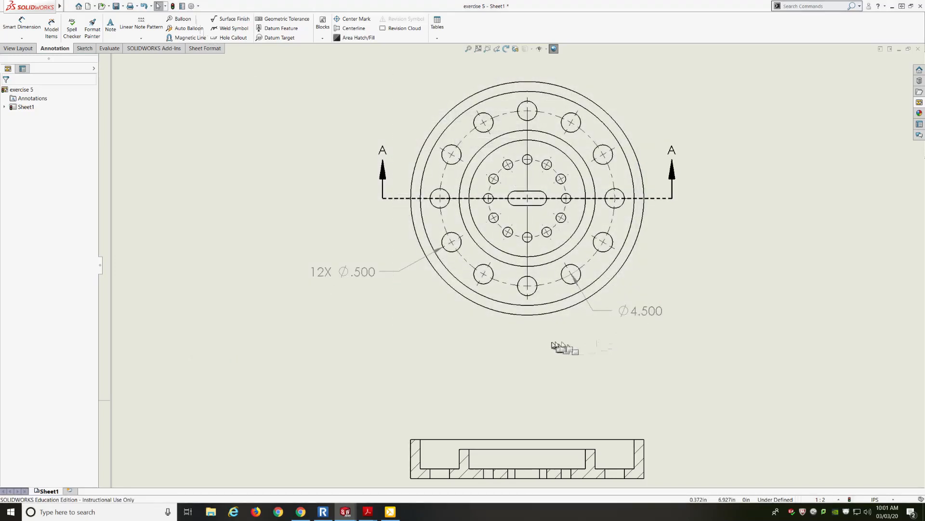
# Step: Reposition the bolt circle diameter and the 12X hole diameter dimensions closer to the front view
pyautogui.click(641, 313)
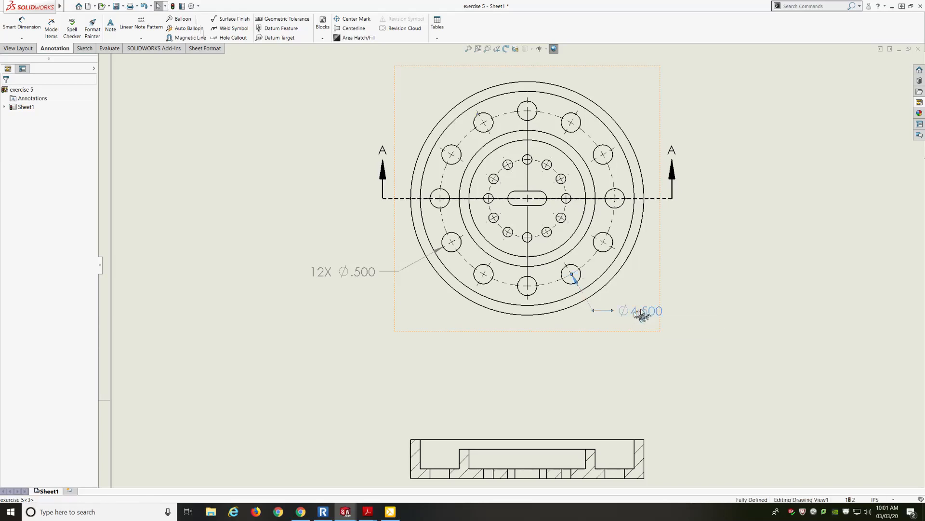
pyautogui.moveTo(641, 314); pyautogui.dragTo(661, 299)
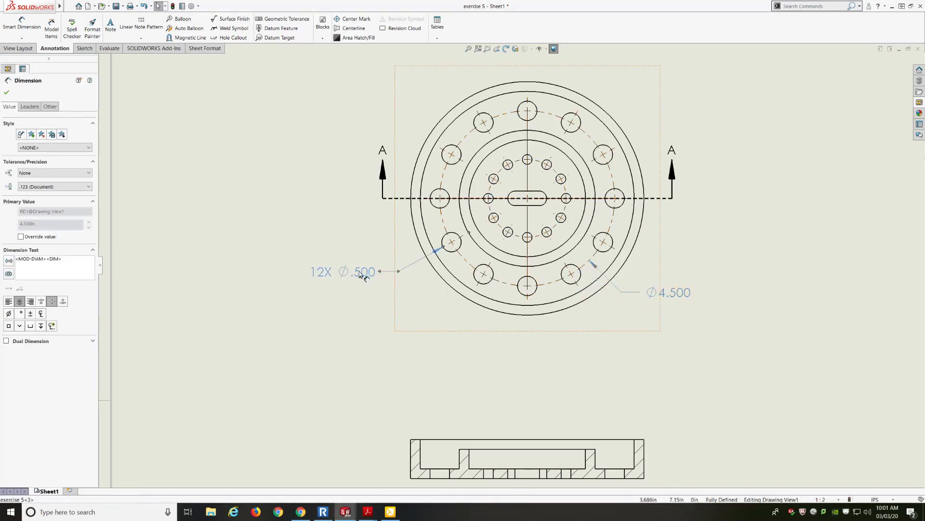
pyautogui.moveTo(362, 271); pyautogui.dragTo(359, 260)
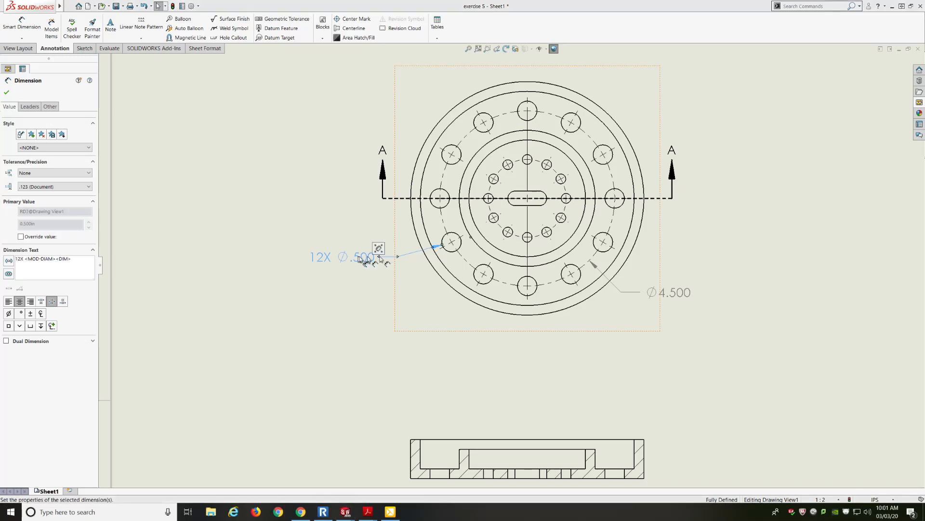
pyautogui.scroll(3, 554, 191)
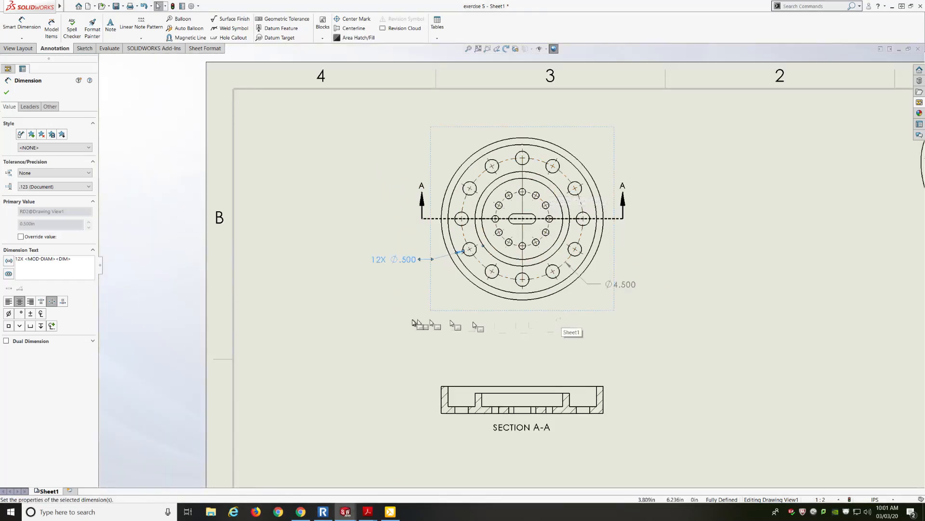
pyautogui.press('z')
pyautogui.press('z')
pyautogui.scroll(-2, 594, 313)
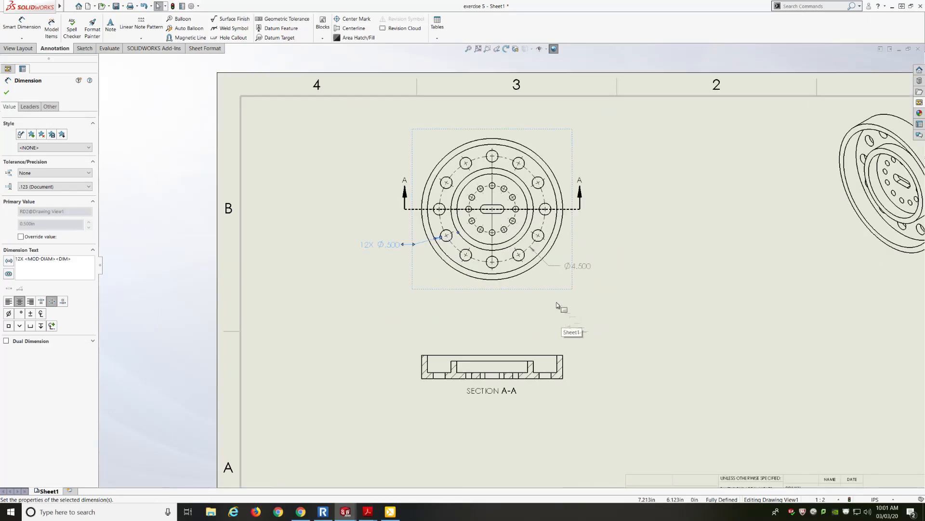
# Step: Insert the model's dimensions into all views using Model Items, including dimensions not marked for drawing, taken from the entire model
pyautogui.press('z')
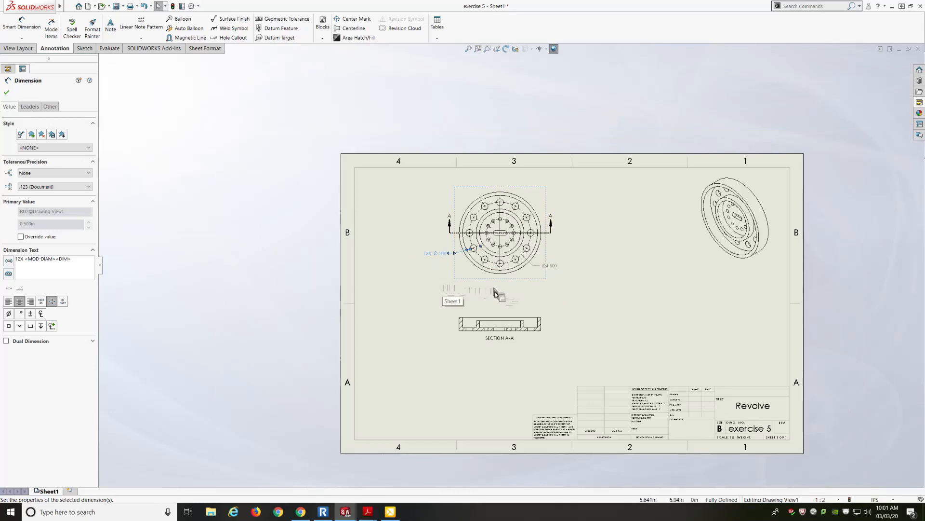
pyautogui.scroll(-2, 493, 282)
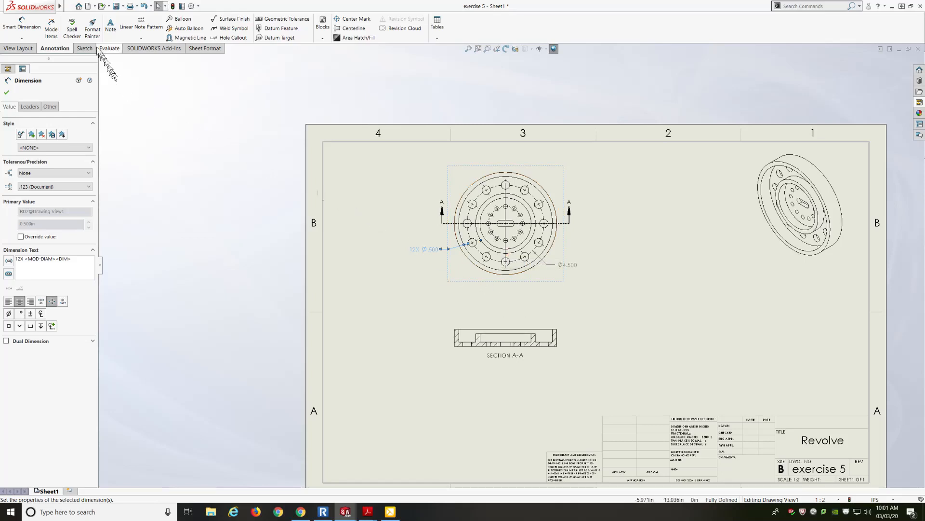
pyautogui.moveTo(19, 7)
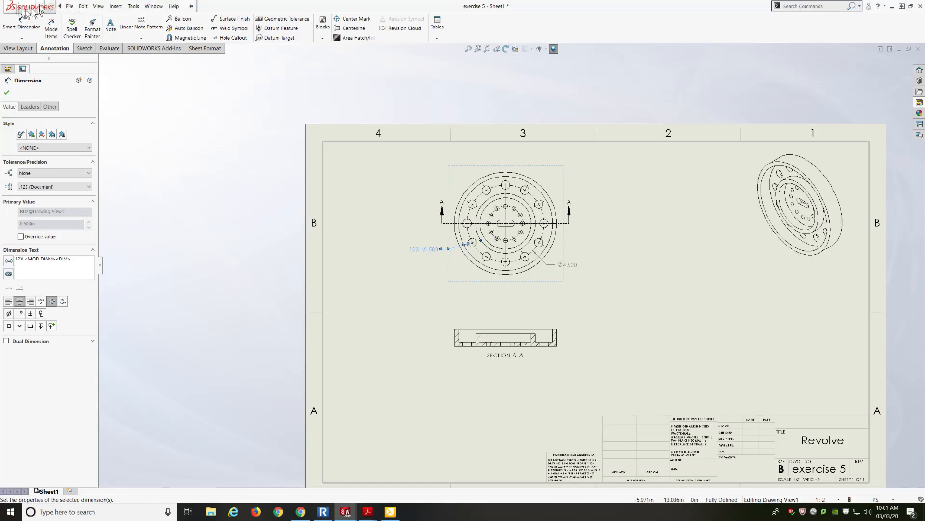
pyautogui.click(69, 6)
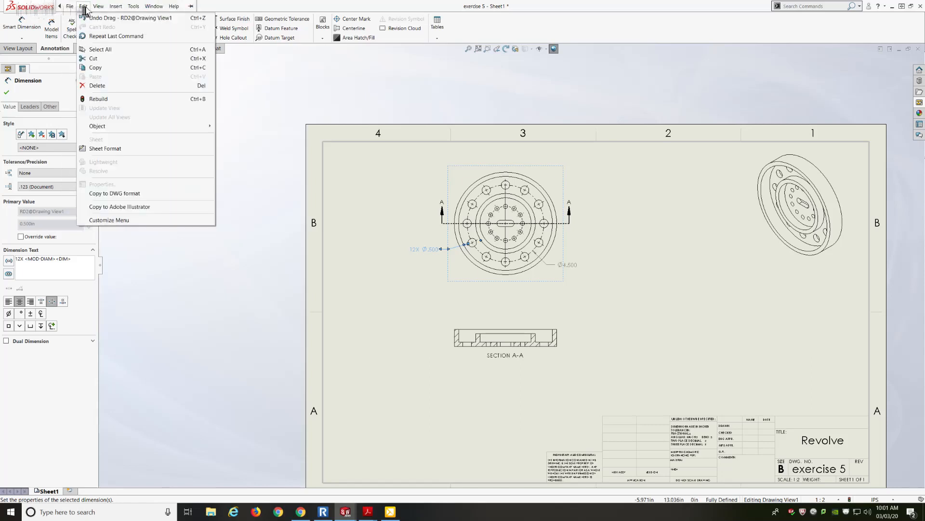
pyautogui.click(115, 6)
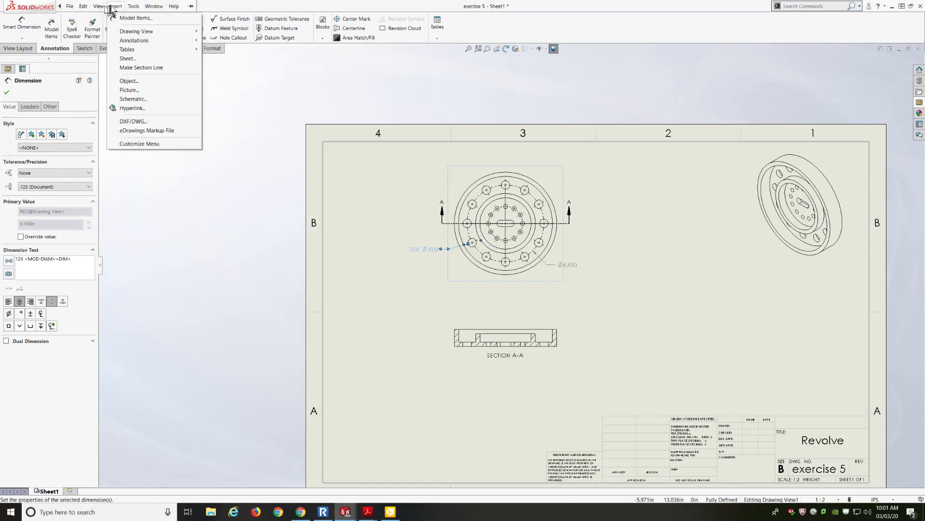
pyautogui.click(129, 19)
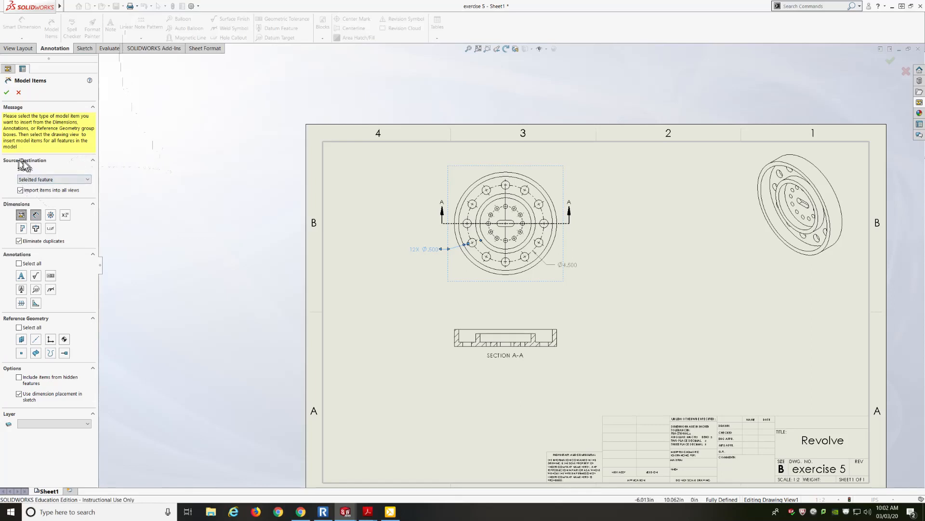
pyautogui.click(34, 180)
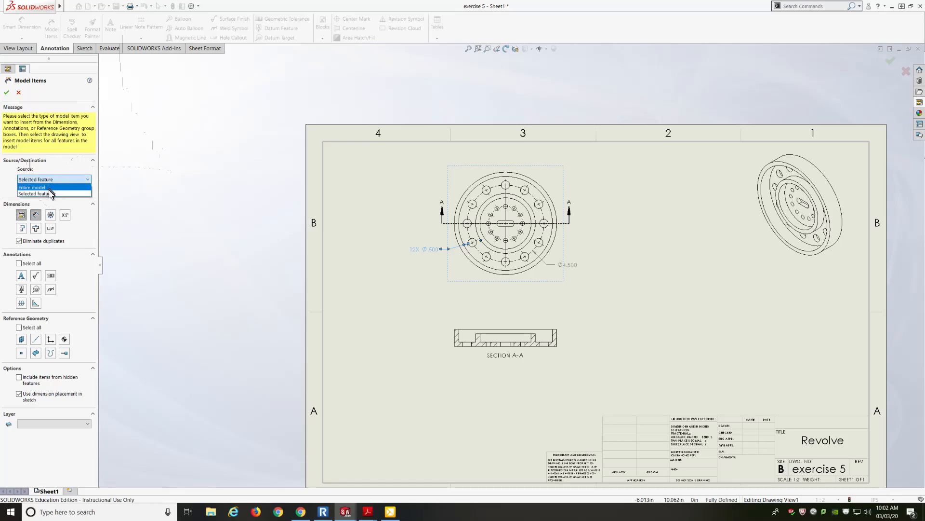
pyautogui.click(50, 193)
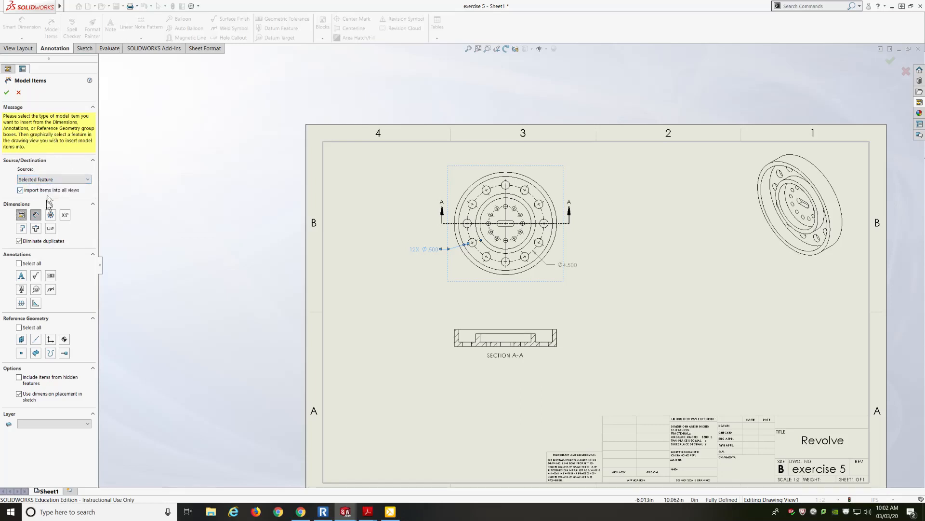
pyautogui.click(21, 215)
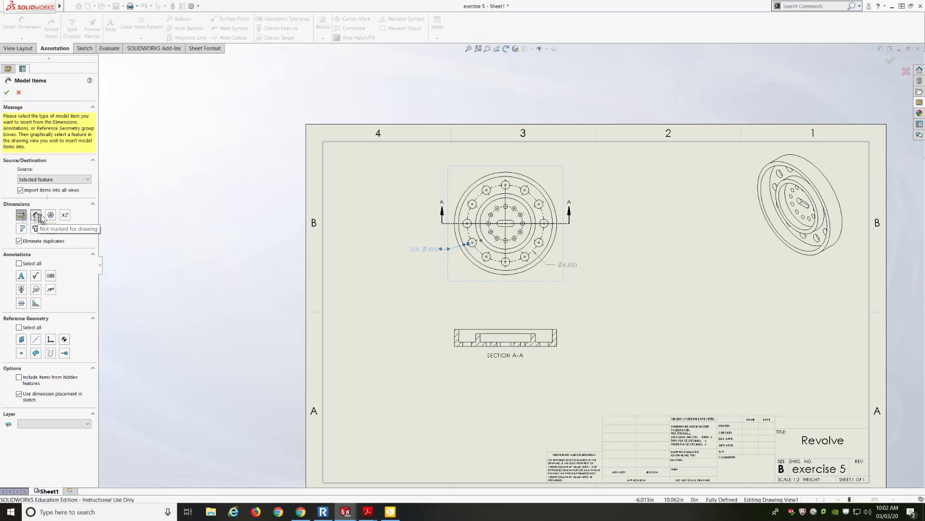
pyautogui.click(38, 215)
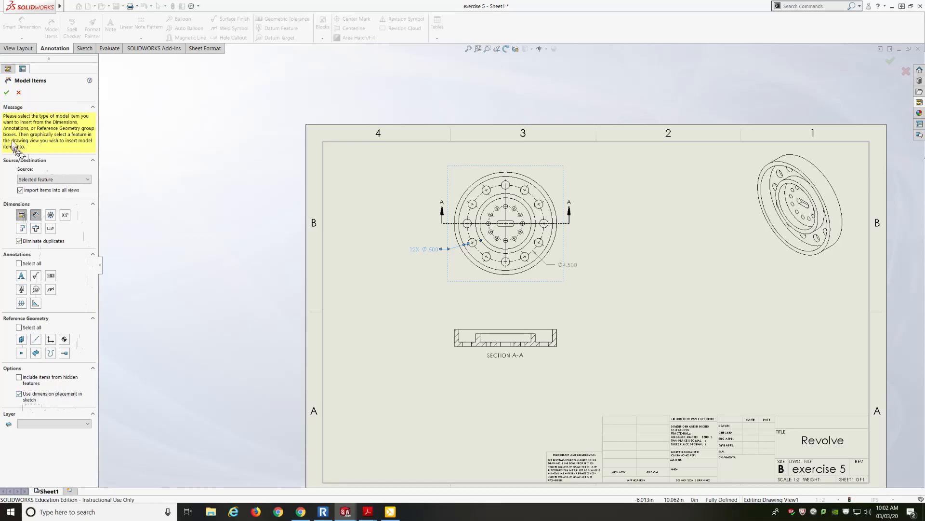
pyautogui.click(7, 92)
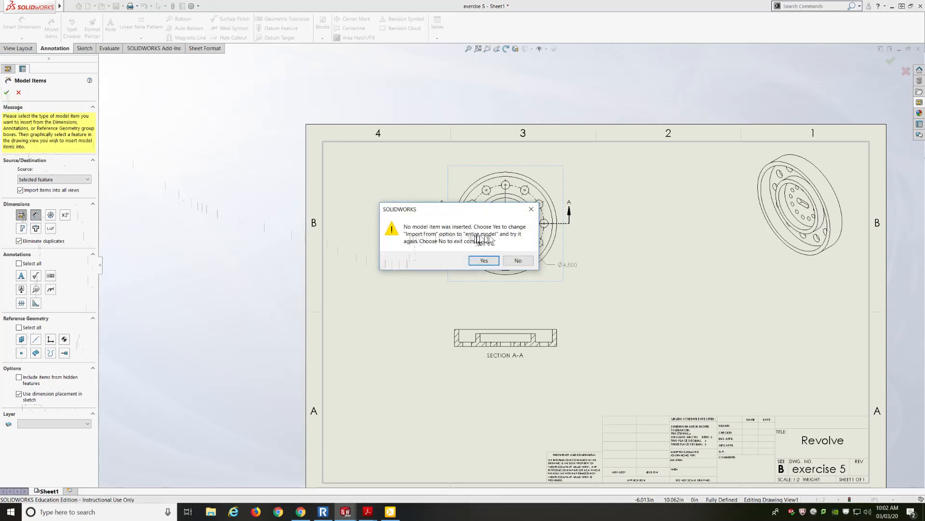
pyautogui.click(483, 260)
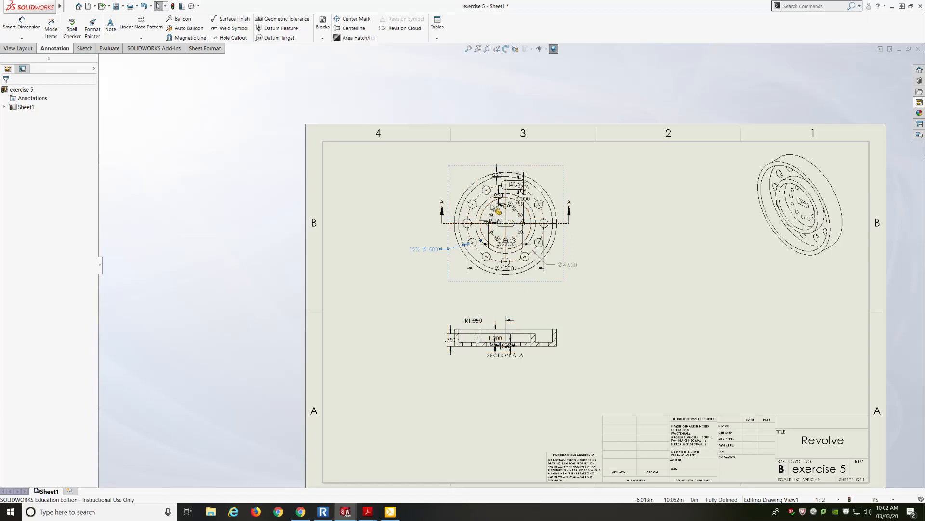
# Step: Move the 3.000, .250 and Ø.500 dimensions outside the circles of the front view
pyautogui.scroll(-5, 490, 204)
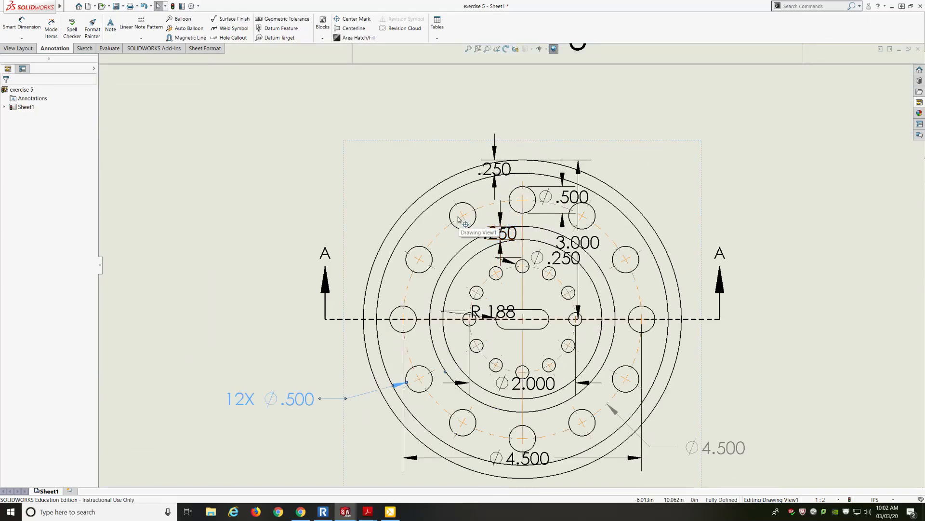
pyautogui.scroll(3, 458, 219)
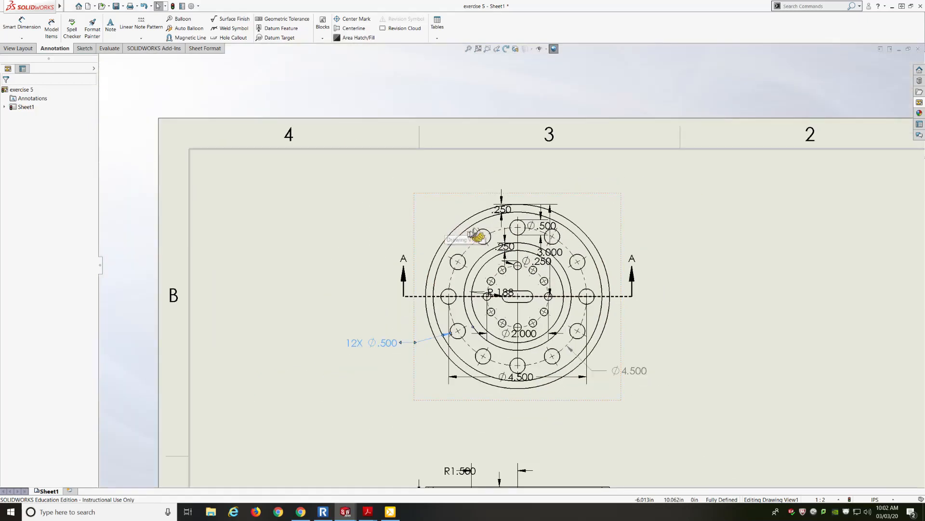
pyautogui.scroll(2, 476, 232)
pyautogui.scroll(-3, 530, 227)
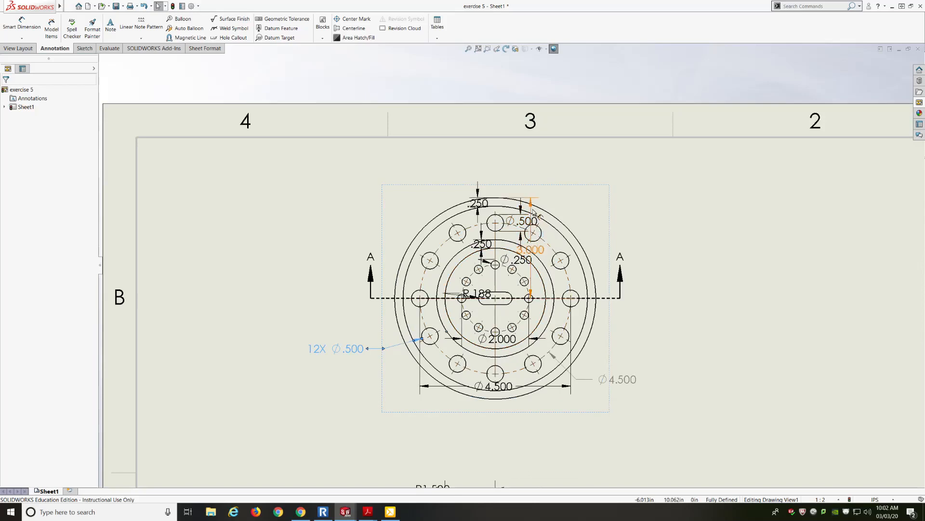
pyautogui.moveTo(535, 217); pyautogui.dragTo(656, 216)
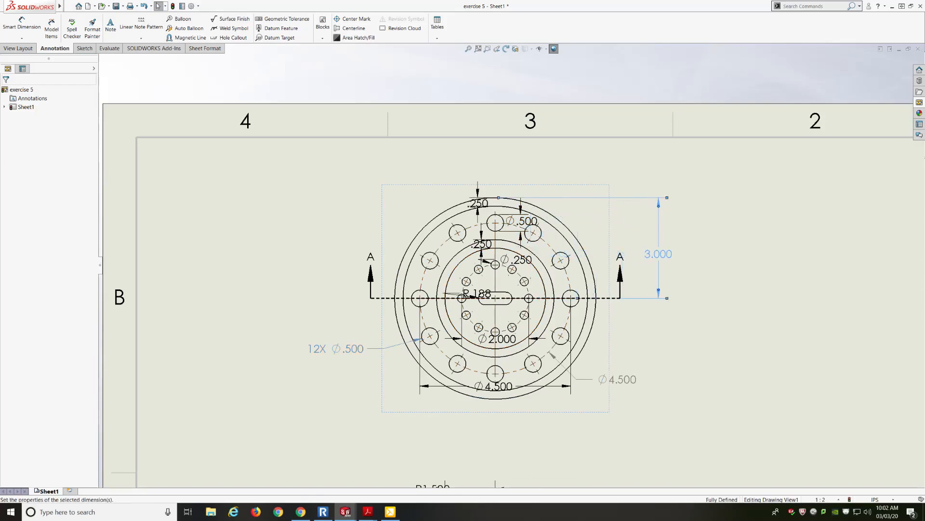
pyautogui.moveTo(478, 204); pyautogui.dragTo(399, 206)
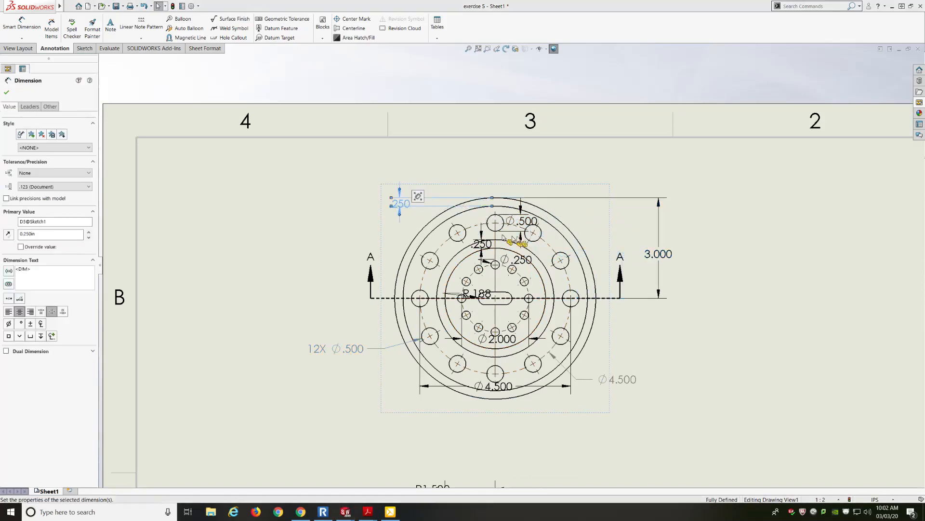
pyautogui.moveTo(526, 227); pyautogui.dragTo(599, 227)
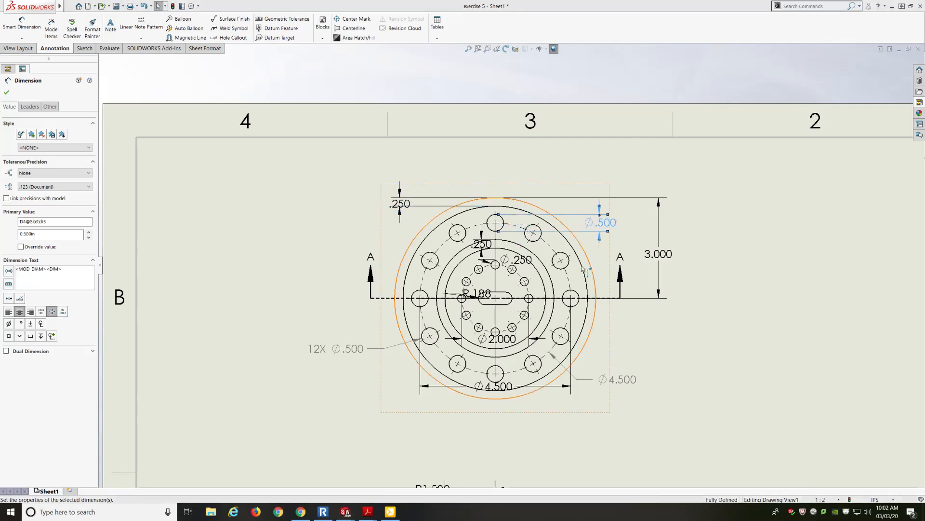
pyautogui.moveTo(480, 243); pyautogui.dragTo(399, 246)
# Step: Drag the Ø.250, R.188, Ø4.500 and Ø2.000 dimensions to clear positions around the front view
pyautogui.moveTo(525, 264)
pyautogui.mouseDown()
pyautogui.moveTo(585, 264)
pyautogui.moveTo(612, 278)
pyautogui.moveTo(588, 203)
pyautogui.moveTo(622, 188)
pyautogui.mouseUp()
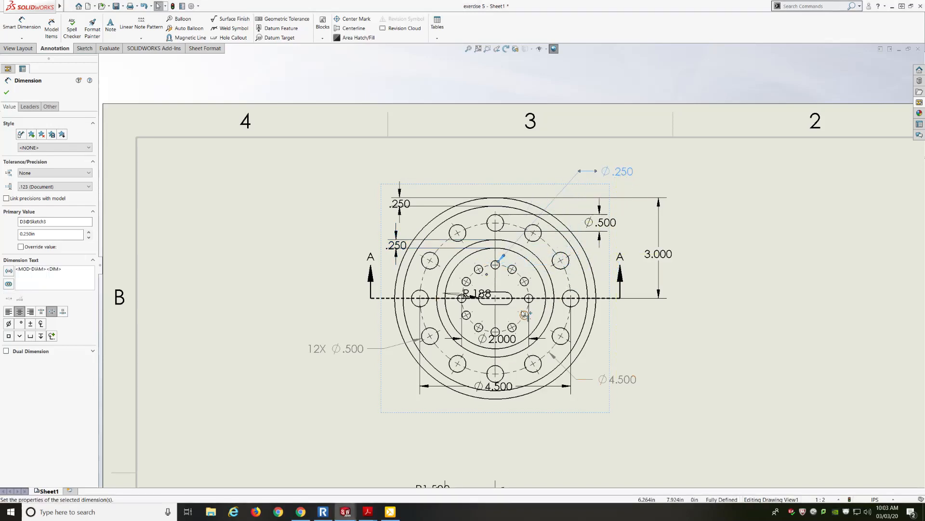
pyautogui.moveTo(487, 294)
pyautogui.mouseDown()
pyautogui.moveTo(398, 279)
pyautogui.moveTo(369, 259)
pyautogui.moveTo(329, 254)
pyautogui.mouseUp()
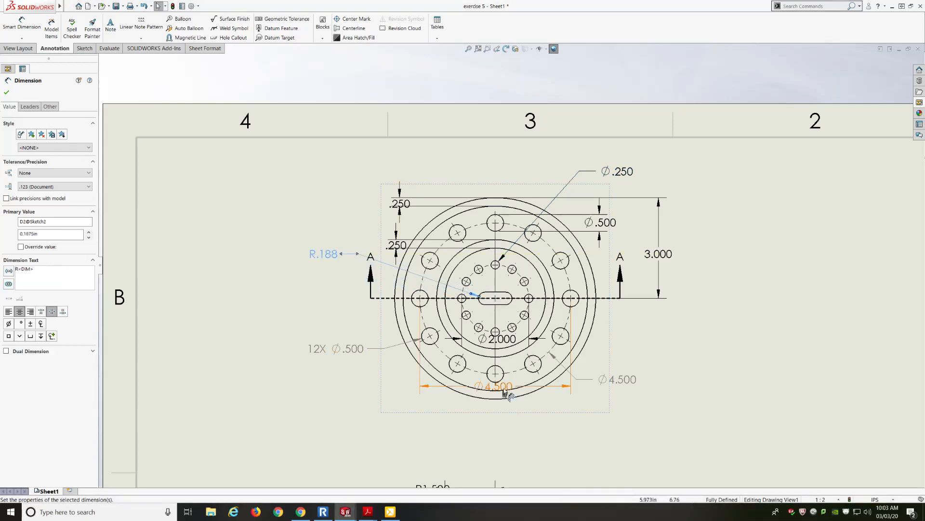
pyautogui.moveTo(497, 386); pyautogui.dragTo(493, 430)
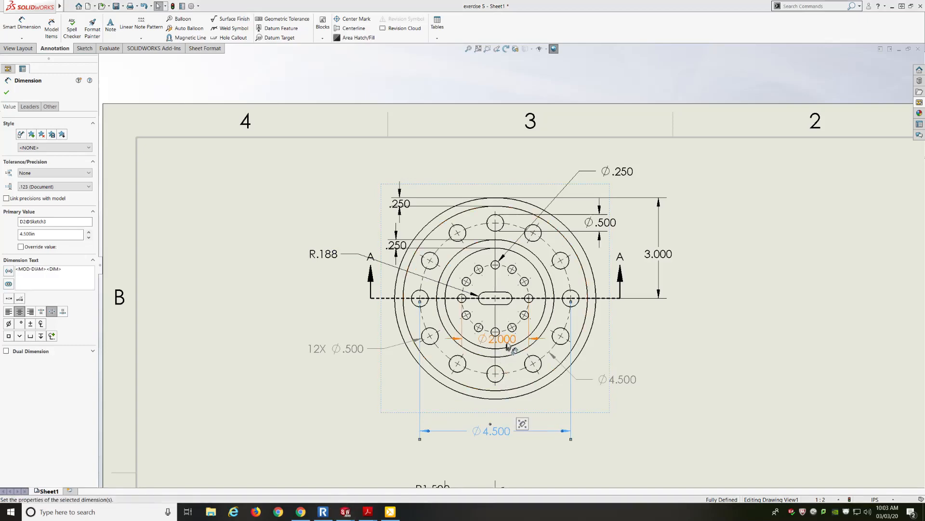
pyautogui.moveTo(507, 343); pyautogui.dragTo(505, 407)
# Step: Reposition the R1.500, .750 and .250 dimensions around section view A-A
pyautogui.scroll(5, 523, 321)
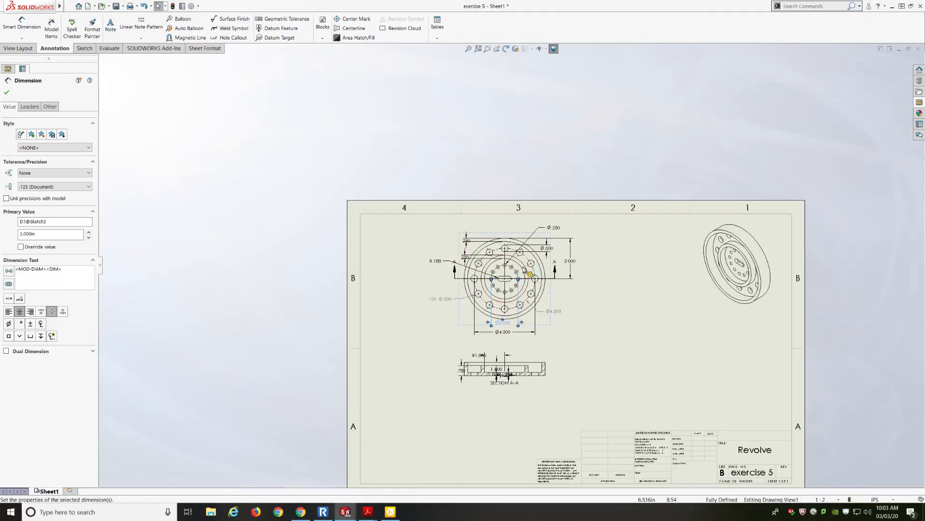
pyautogui.scroll(-8, 496, 378)
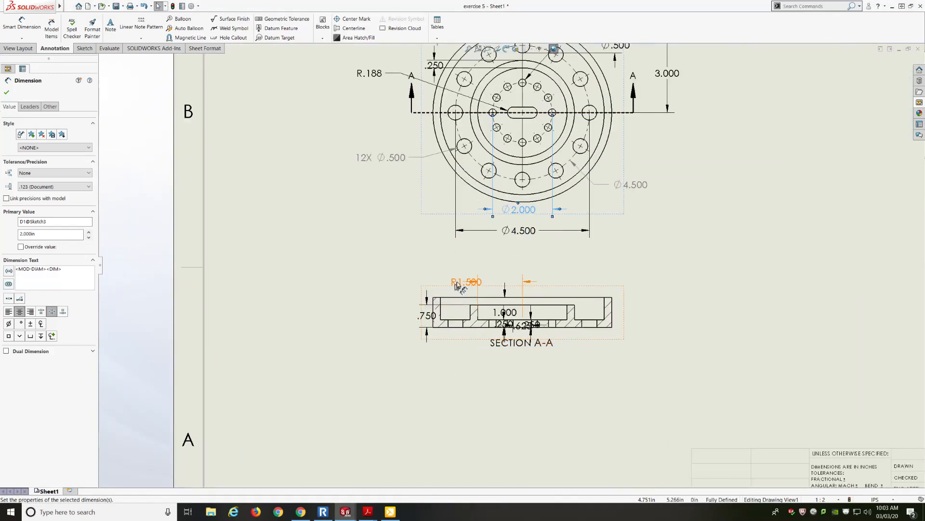
pyautogui.moveTo(463, 282); pyautogui.dragTo(496, 271)
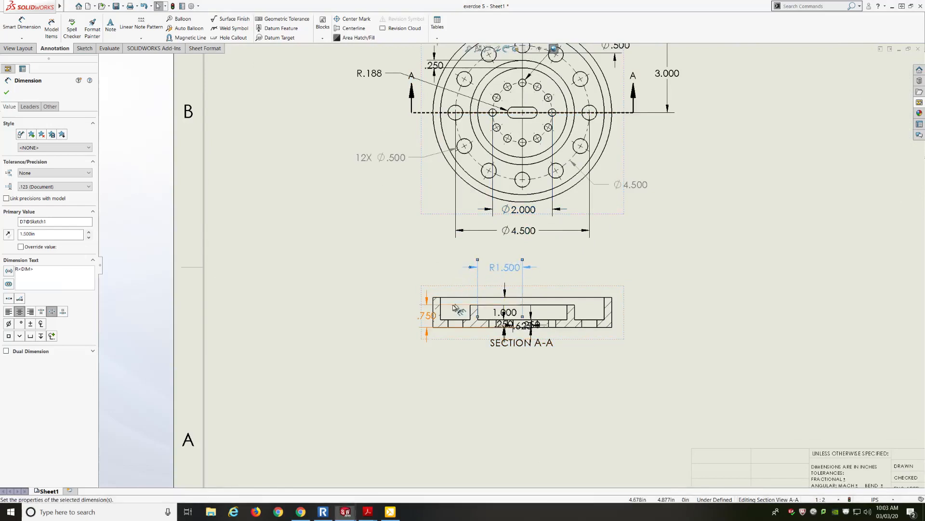
pyautogui.moveTo(427, 315); pyautogui.dragTo(404, 320)
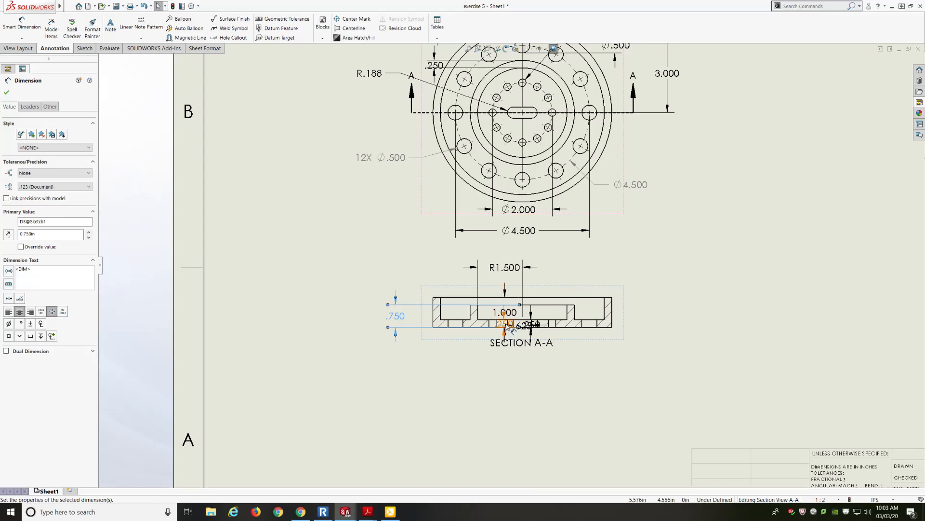
pyautogui.moveTo(503, 324)
pyautogui.mouseDown()
pyautogui.moveTo(475, 360)
pyautogui.moveTo(451, 366)
pyautogui.moveTo(473, 366)
pyautogui.mouseUp()
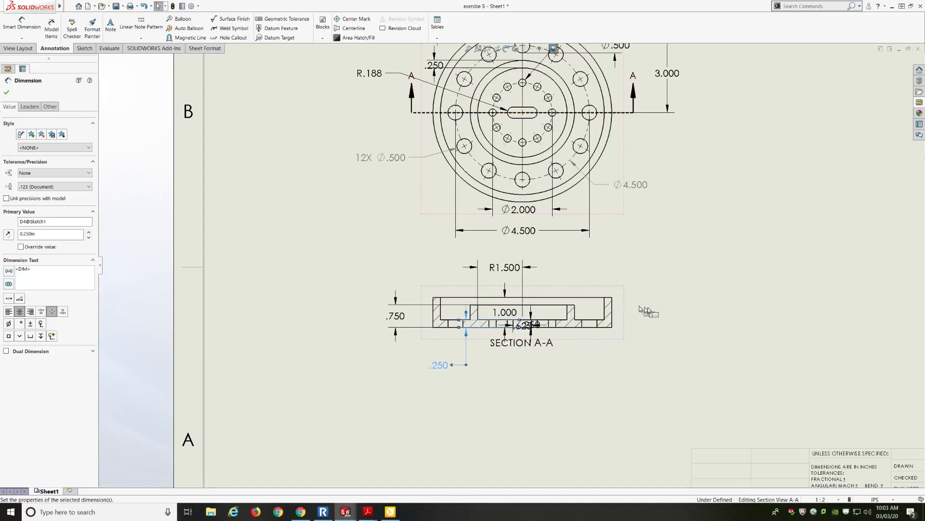
pyautogui.click(675, 310)
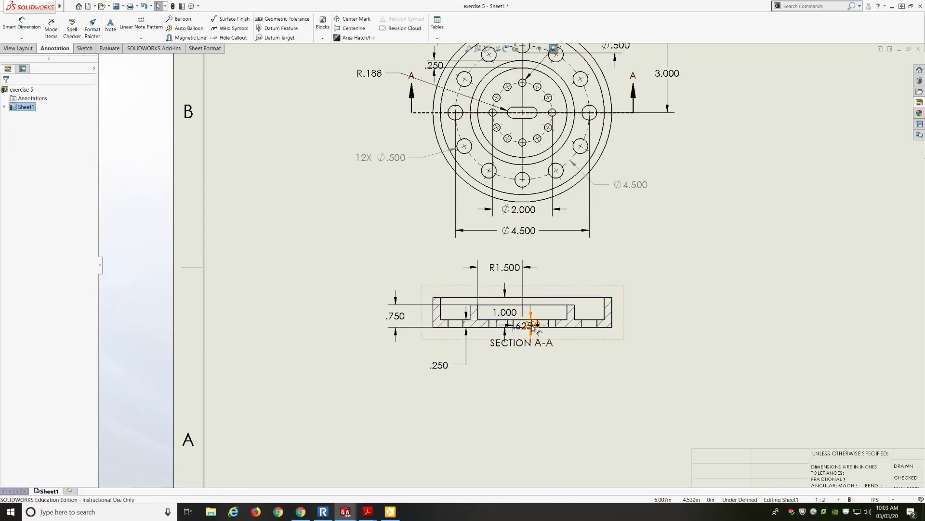
# Step: Move the second .250, the .625 and the 1.000 dimensions clear of the section, and lower the SECTION A-A label
pyautogui.moveTo(534, 327); pyautogui.dragTo(643, 346)
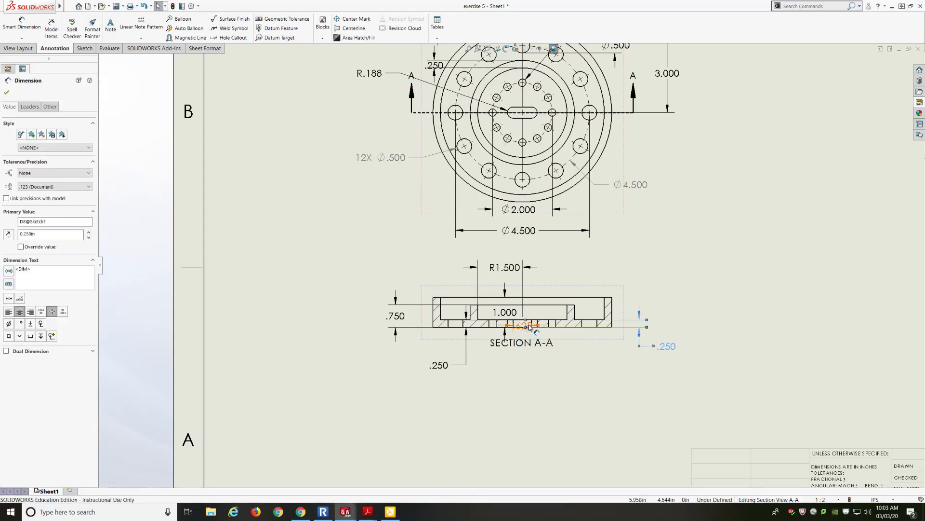
pyautogui.moveTo(530, 327); pyautogui.dragTo(526, 365)
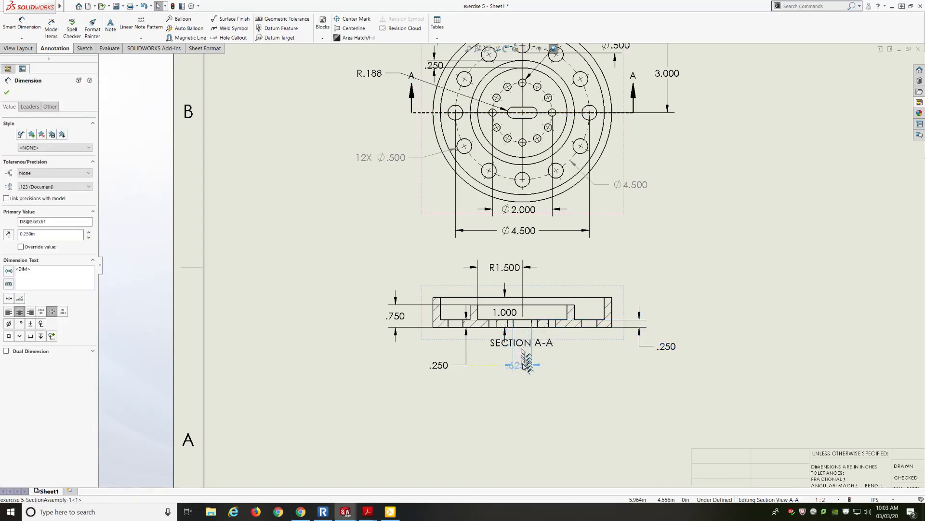
pyautogui.click(482, 372)
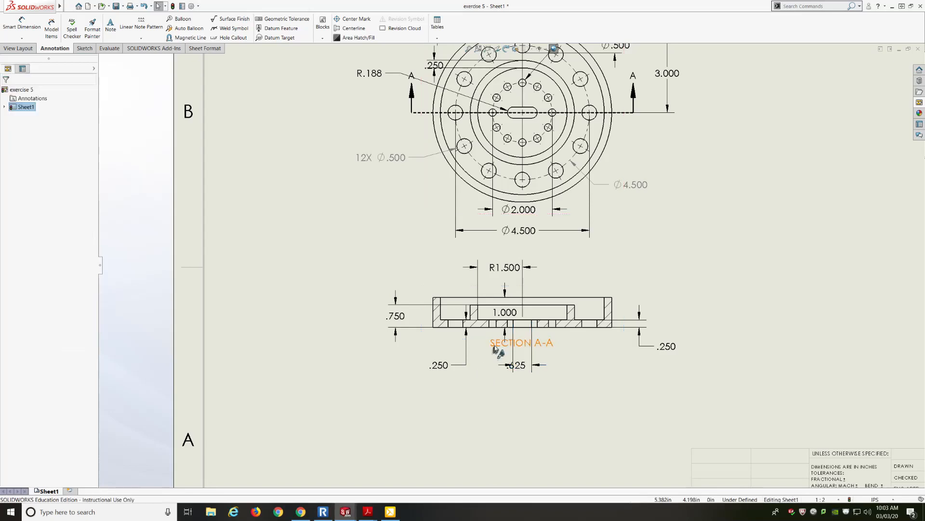
pyautogui.moveTo(497, 365); pyautogui.dragTo(499, 428)
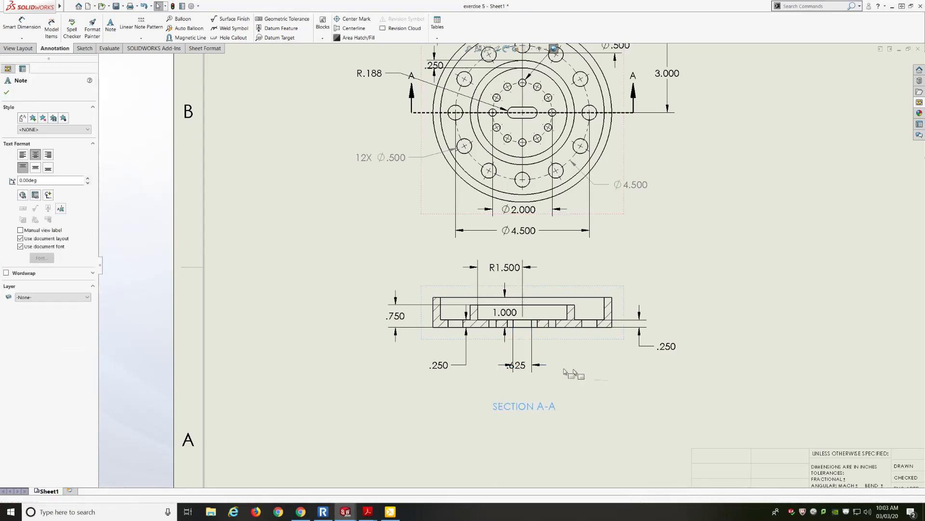
pyautogui.press('Escape')
pyautogui.moveTo(525, 371); pyautogui.dragTo(562, 367)
pyautogui.moveTo(505, 312); pyautogui.dragTo(690, 316)
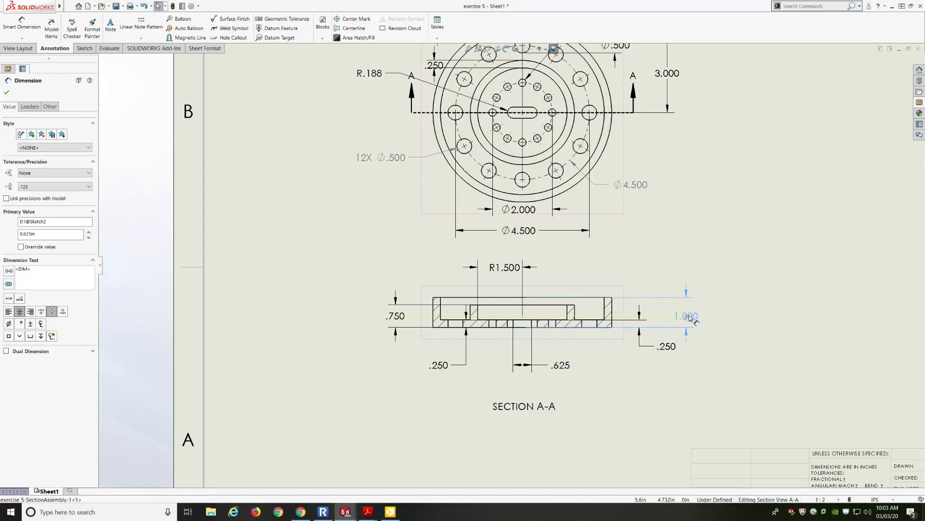
pyautogui.click(724, 353)
pyautogui.scroll(3, 435, 320)
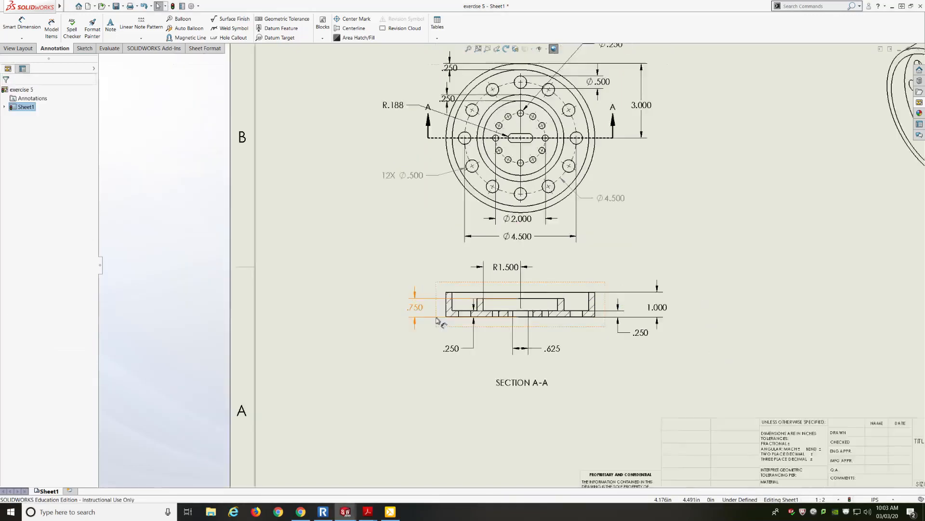
pyautogui.scroll(-2, 544, 289)
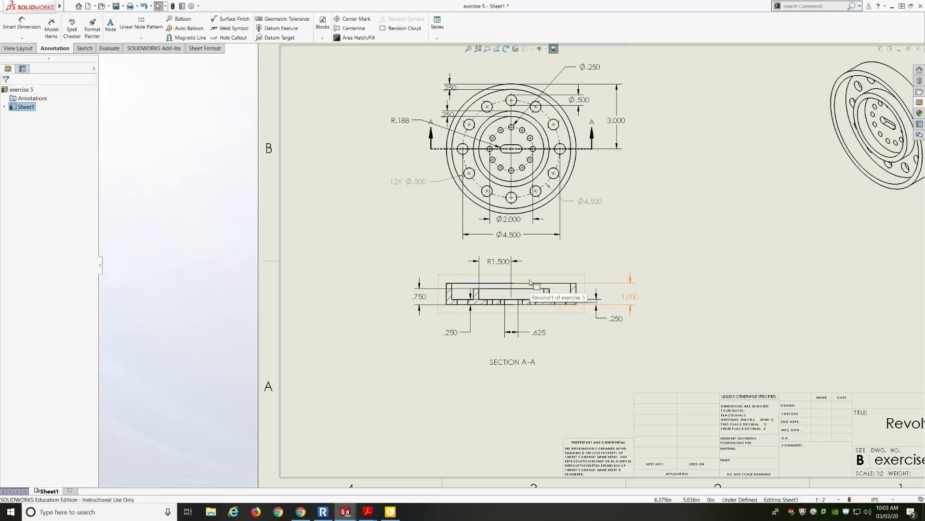
pyautogui.click(505, 263)
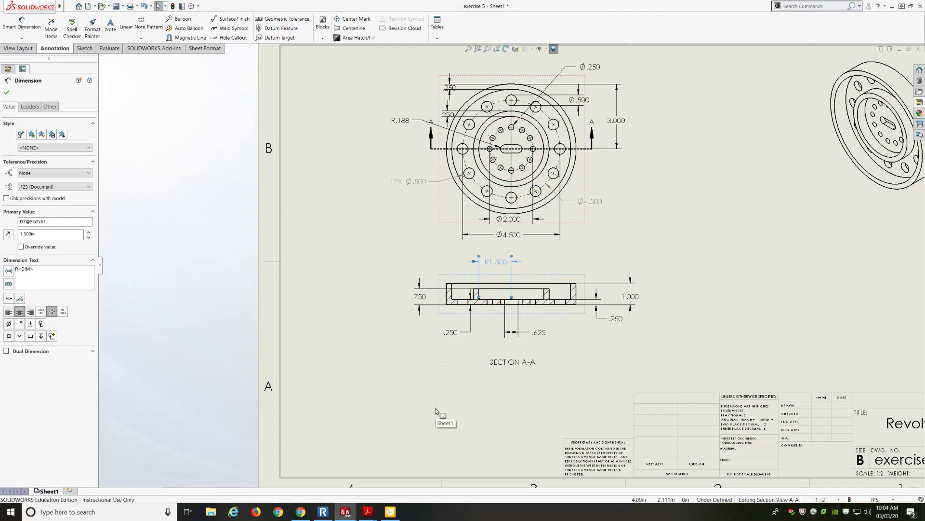
pyautogui.moveTo(345, 511)
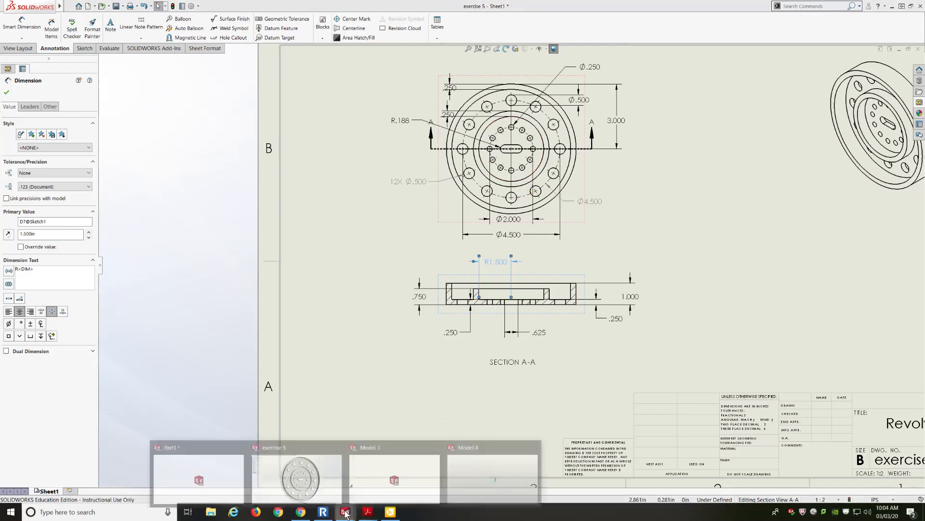
pyautogui.moveTo(338, 474)
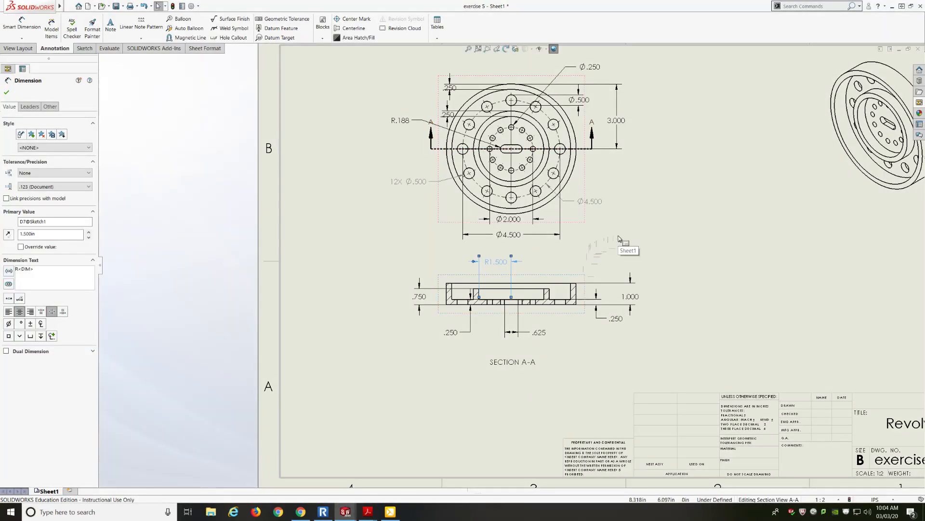
pyautogui.press('f')
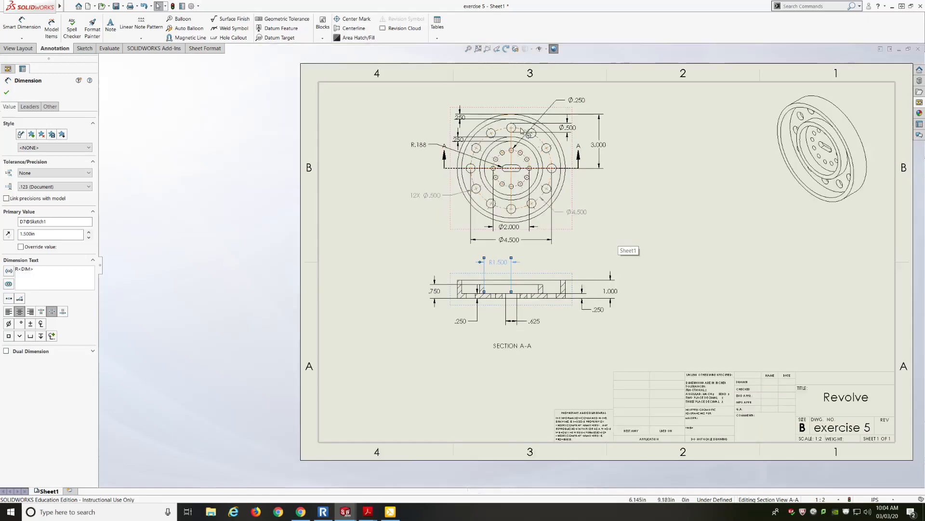
# Step: Change the small inner hole's diameter dimension in the front view to .15 and rebuild the drawing
pyautogui.scroll(-1, 524, 116)
pyautogui.scroll(-1, 524, 115)
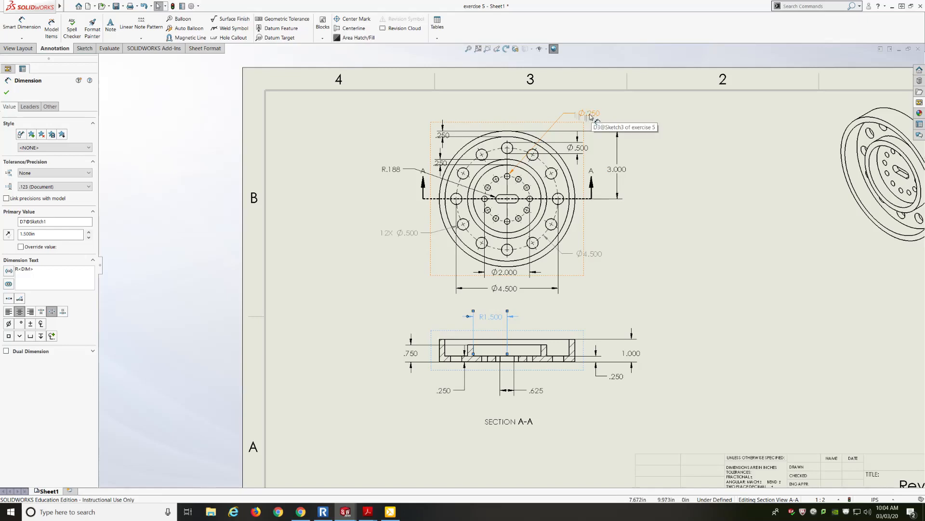
pyautogui.scroll(-4, 590, 117)
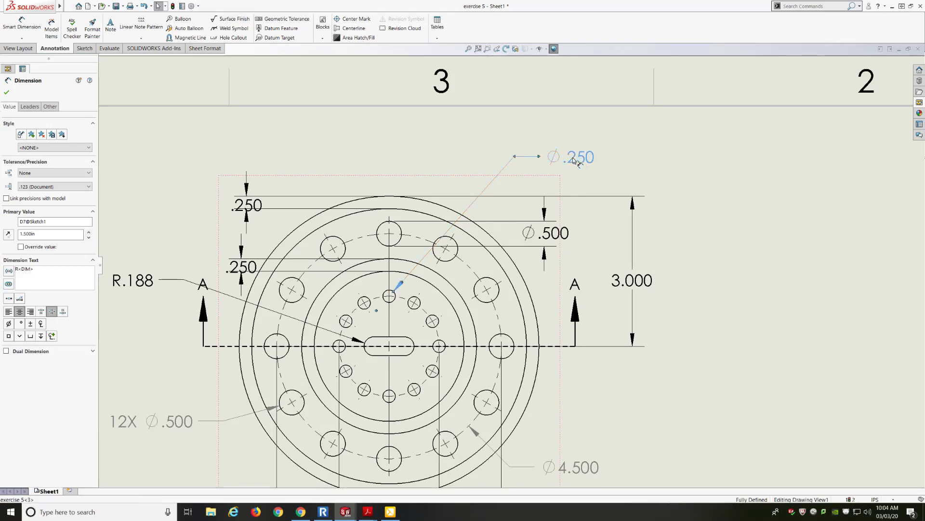
pyautogui.doubleClick(572, 157)
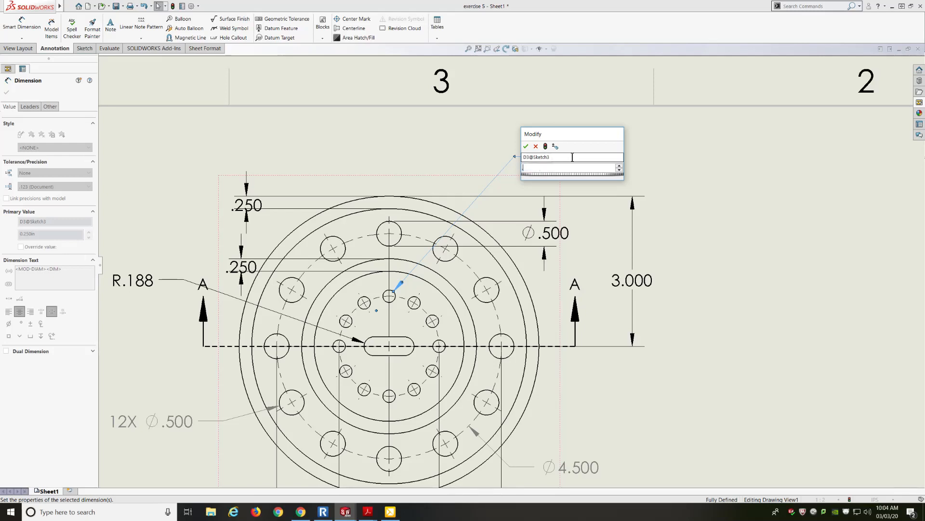
pyautogui.write('.15')
pyautogui.press('Return')
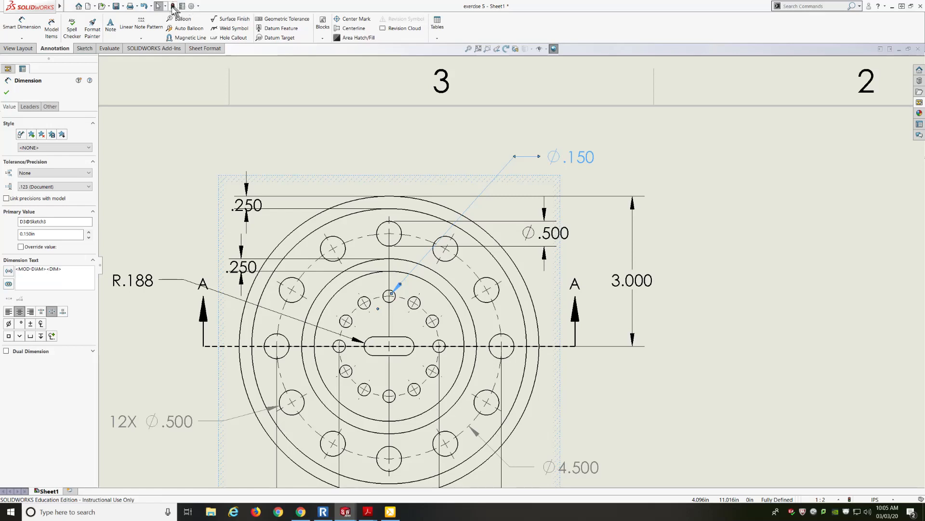
pyautogui.click(172, 6)
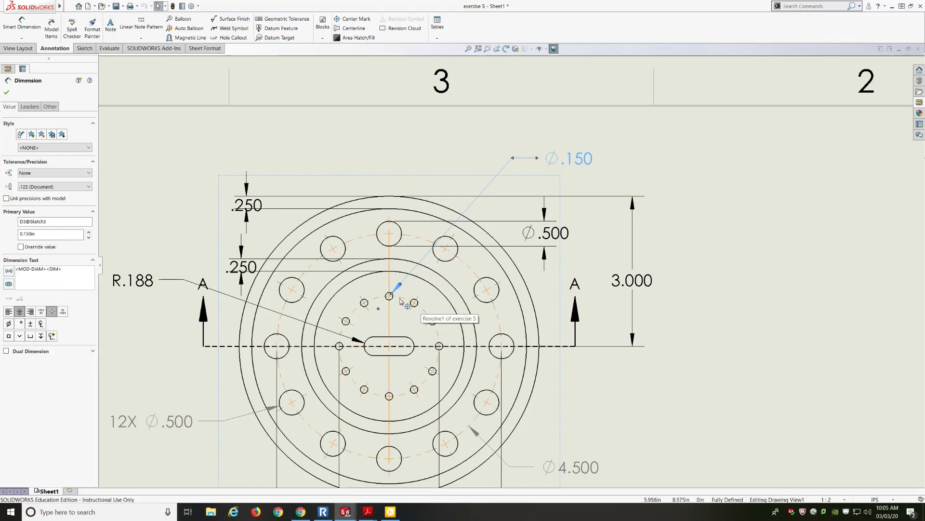
# Step: Set the same small hole diameter dimension back to .25 and rebuild the drawing
pyautogui.doubleClick(577, 159)
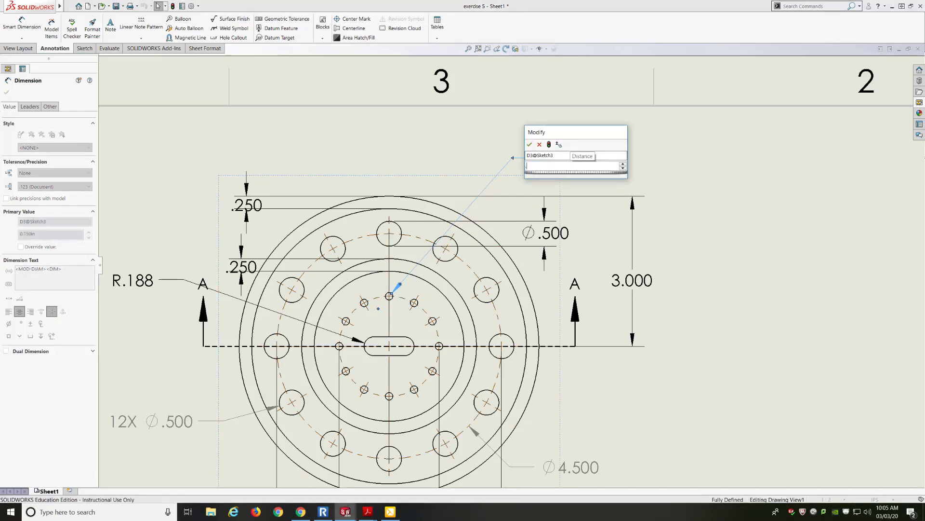
pyautogui.write('.25')
pyautogui.press('Return')
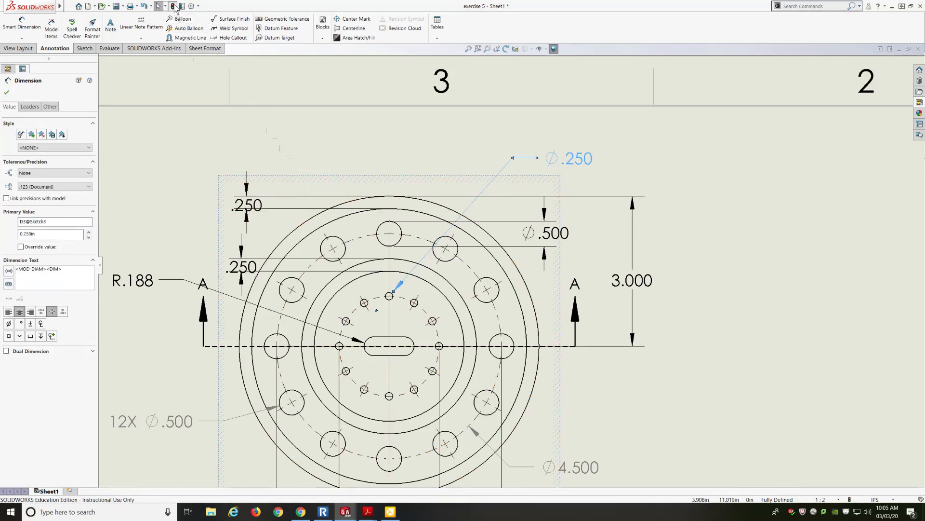
pyautogui.click(173, 6)
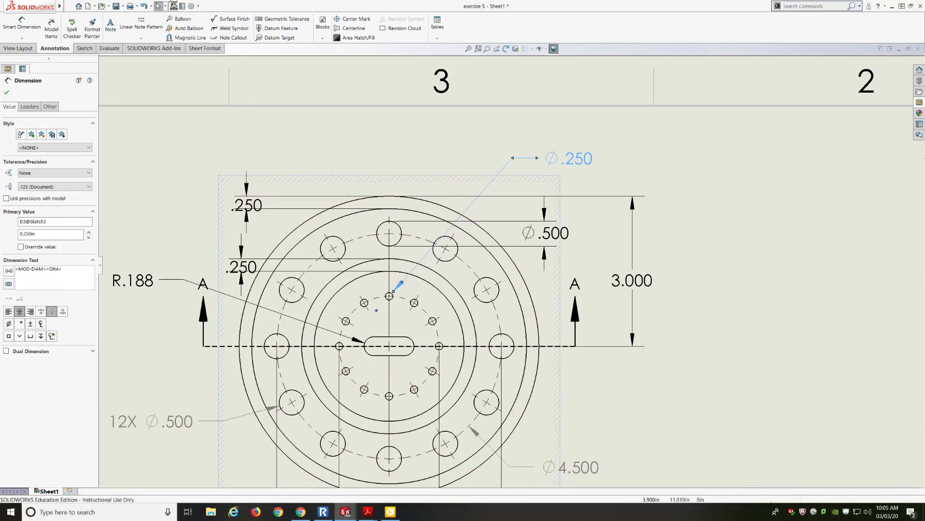
# Step: Add a diameter dimension to another small hole on the inner bolt circle, placed below and right of the view
pyautogui.click(294, 125)
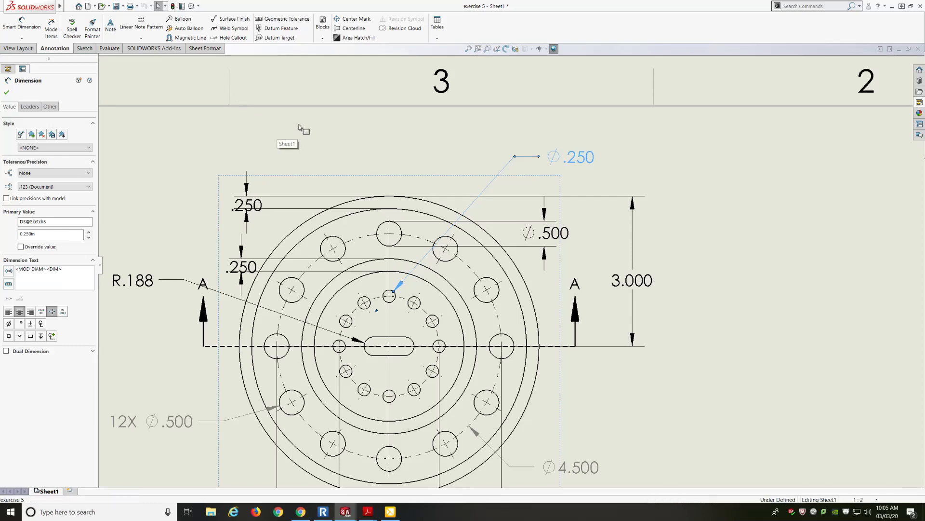
pyautogui.click(22, 28)
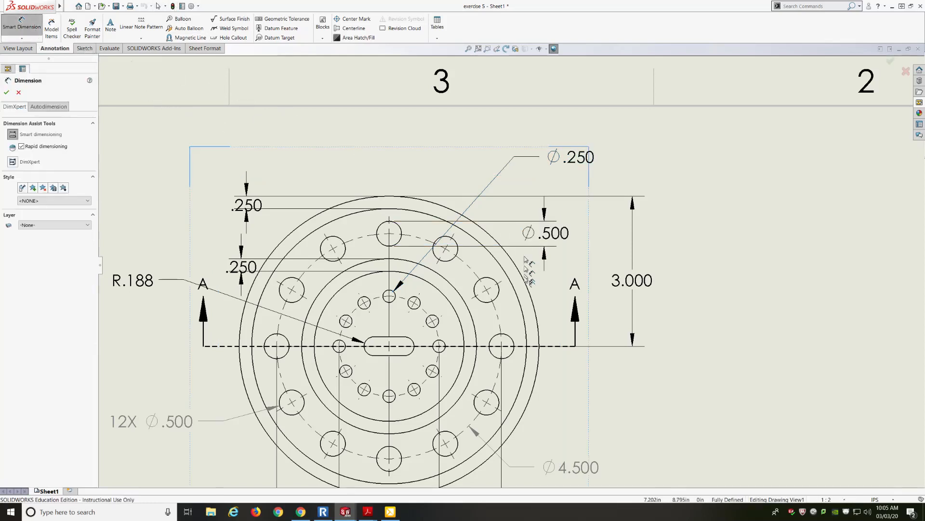
pyautogui.click(439, 327)
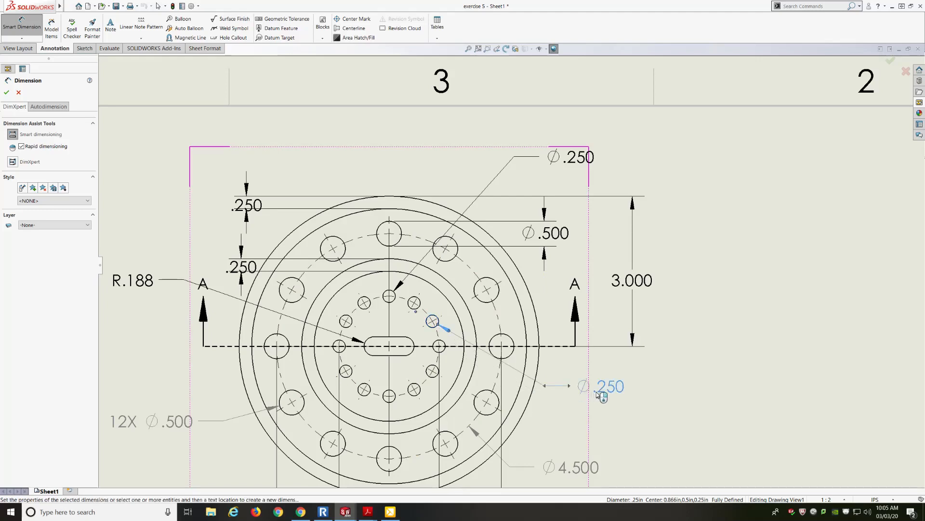
pyautogui.click(597, 393)
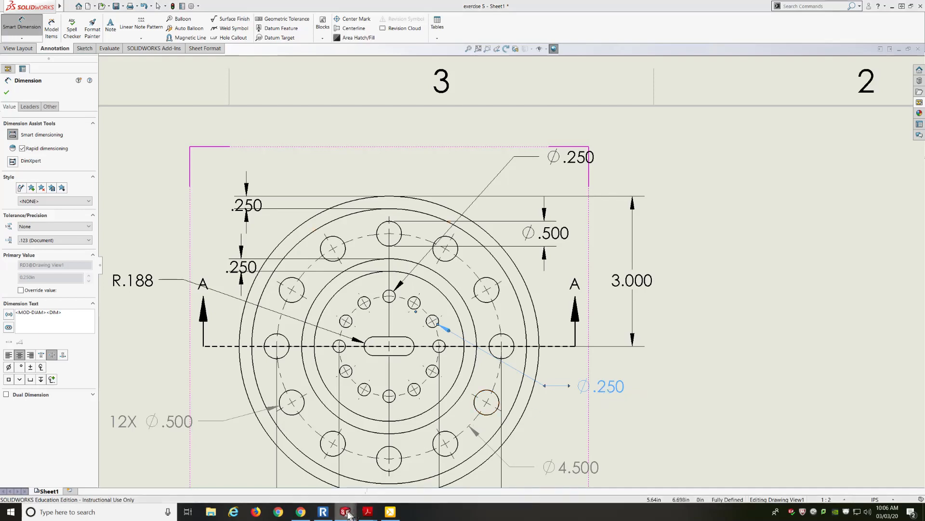
# Step: In the exercise 5 part, edit Cut-Extrude2's Sketch3, set the small hole diameter to 0.15, exit the sketch and save
pyautogui.moveTo(345, 511)
pyautogui.click(341, 473)
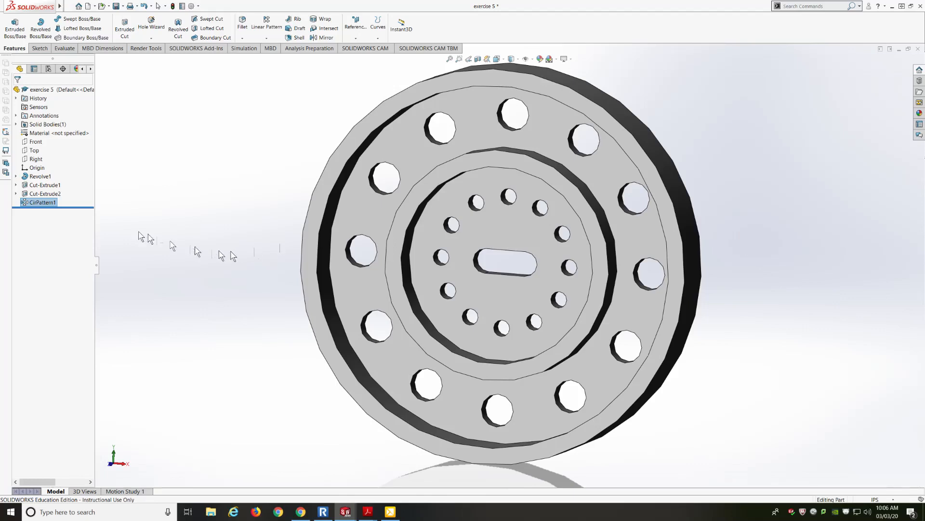
pyautogui.click(16, 193)
pyautogui.click(46, 203)
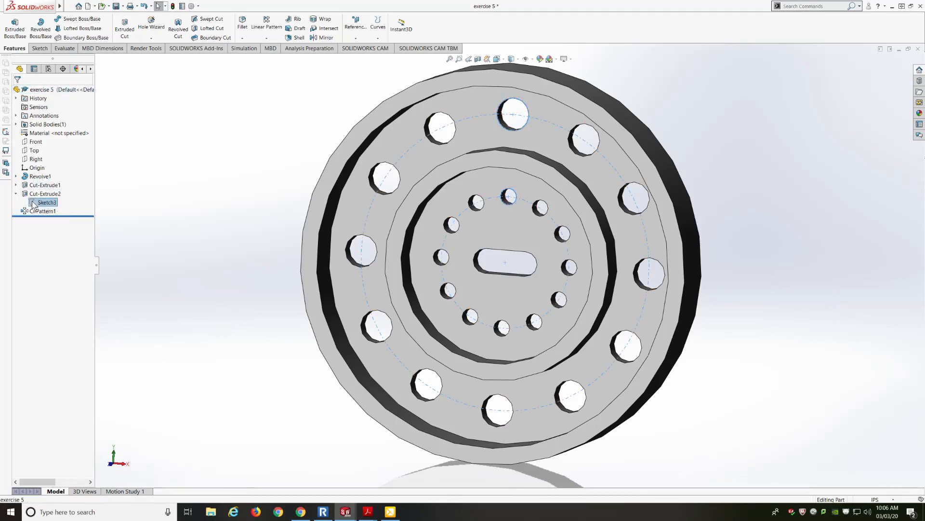
pyautogui.click(34, 204)
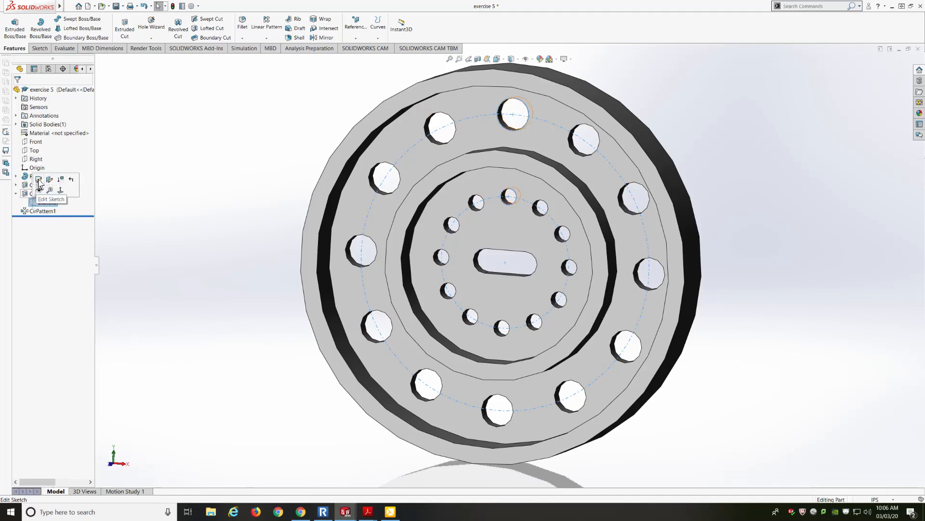
pyautogui.click(39, 180)
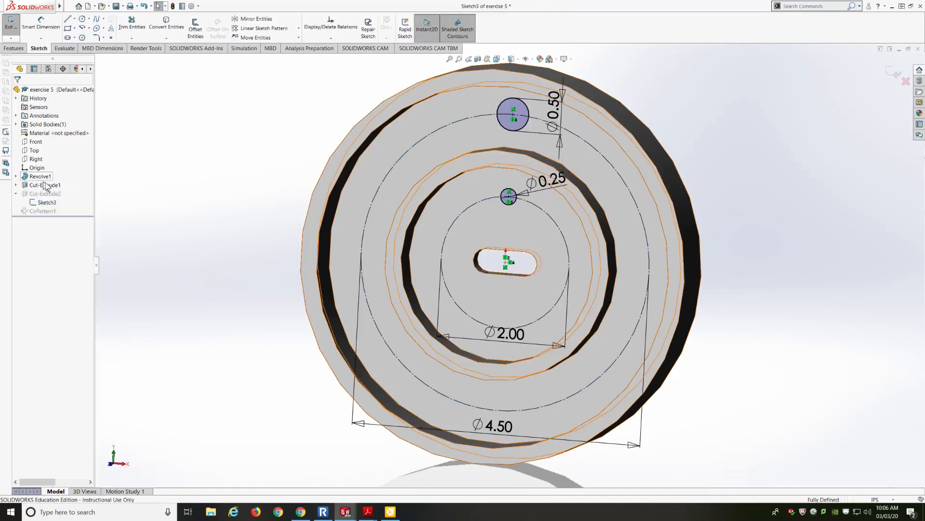
pyautogui.doubleClick(551, 185)
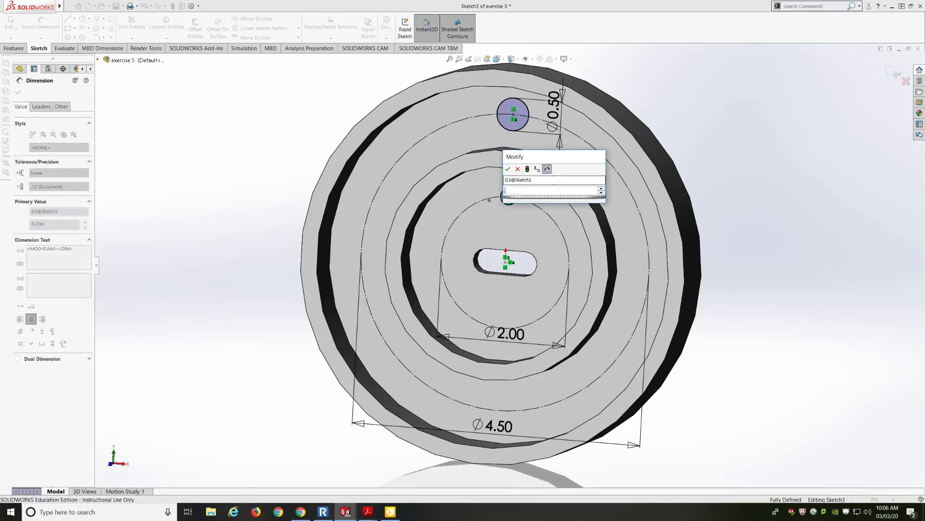
pyautogui.write('0.15')
pyautogui.press('Return')
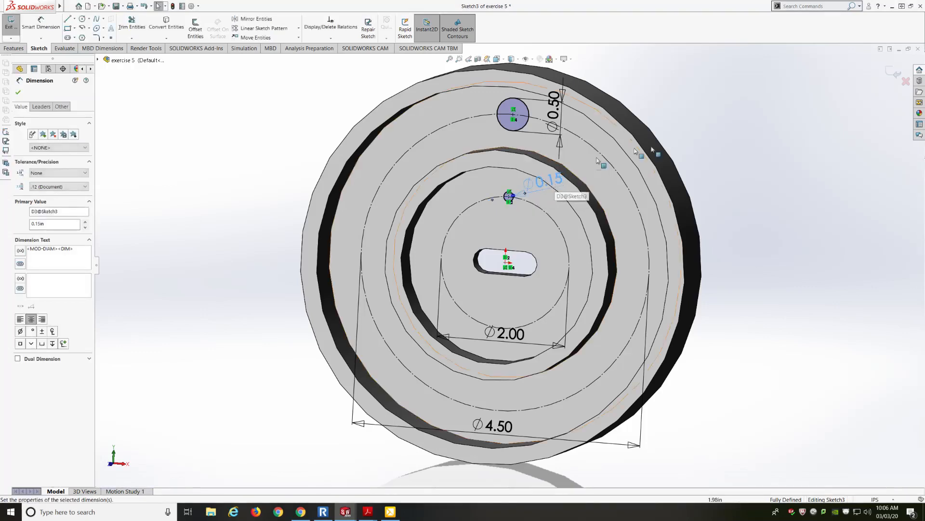
pyautogui.click(894, 72)
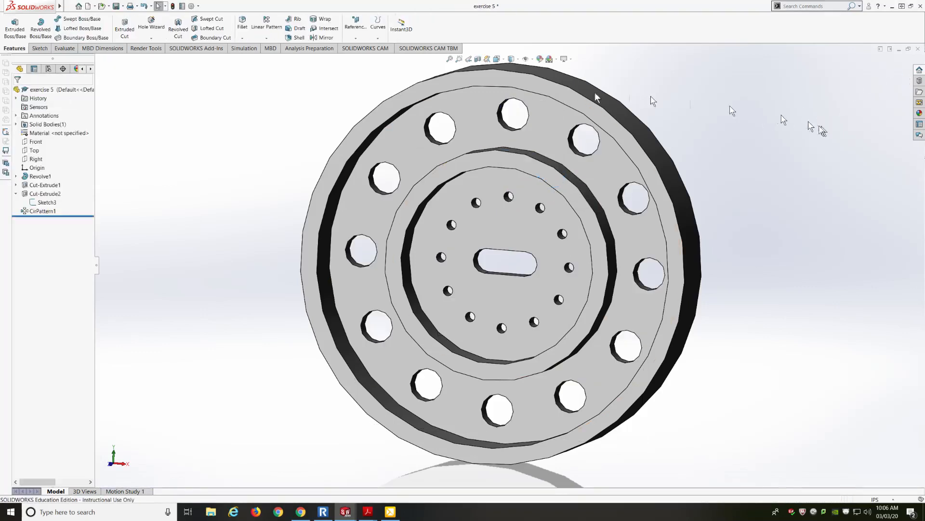
pyautogui.click(116, 7)
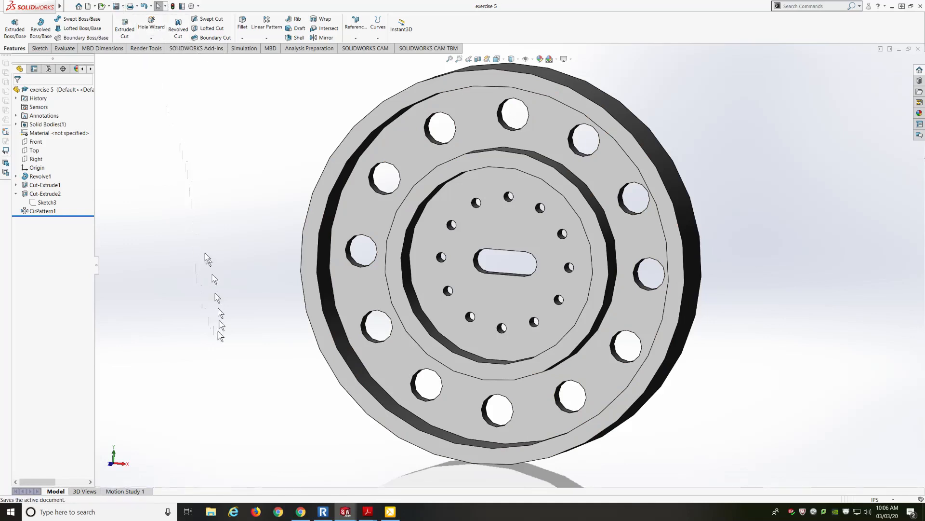
# Step: Back in the drawing, set the upper small-hole diameter dimension to .25 and rebuild
pyautogui.moveTo(347, 512)
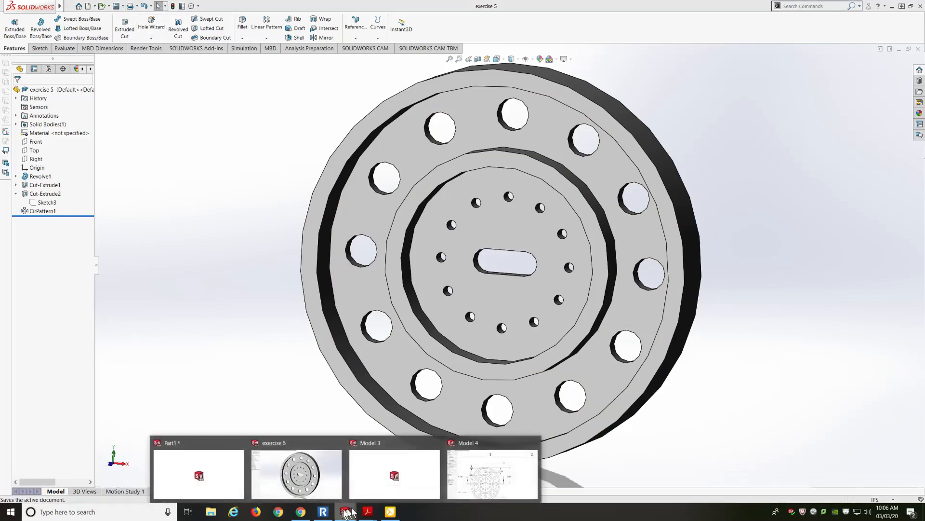
pyautogui.click(482, 466)
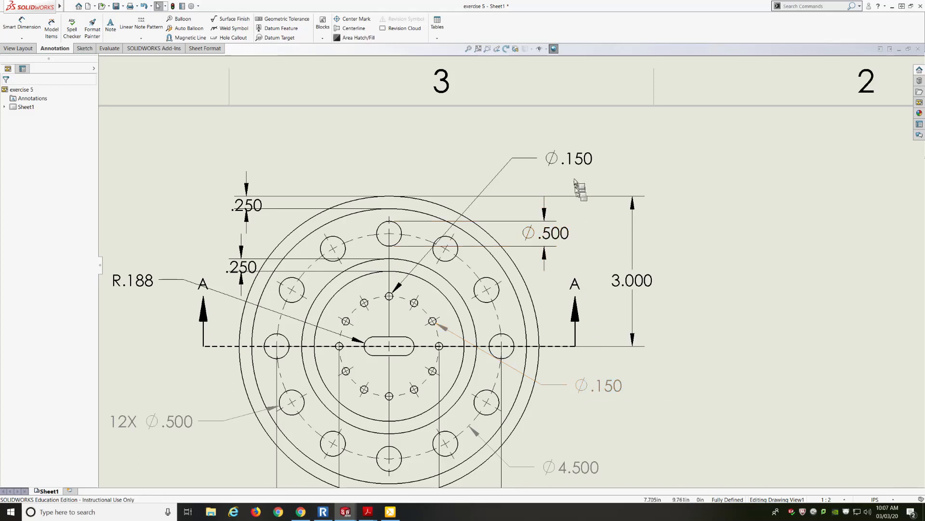
pyautogui.click(576, 160)
pyautogui.doubleClick(573, 160)
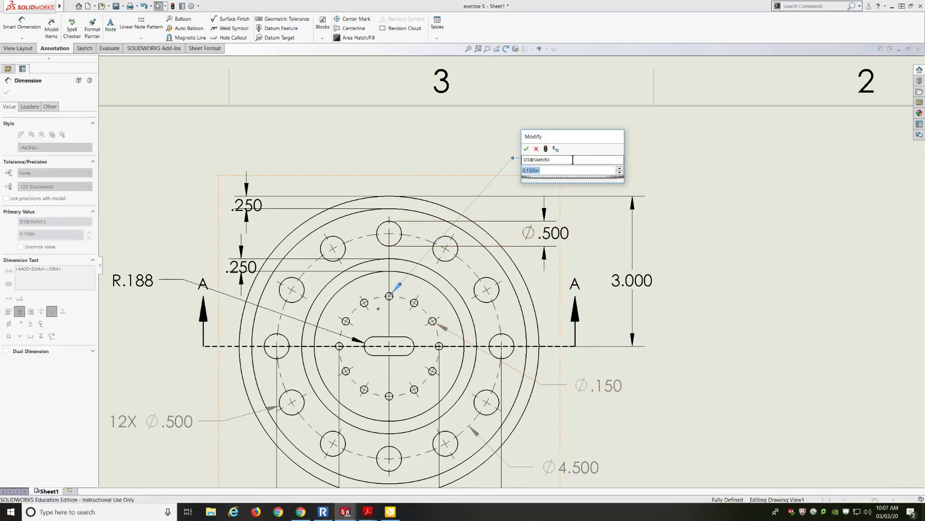
pyautogui.write('.25')
pyautogui.press('Return')
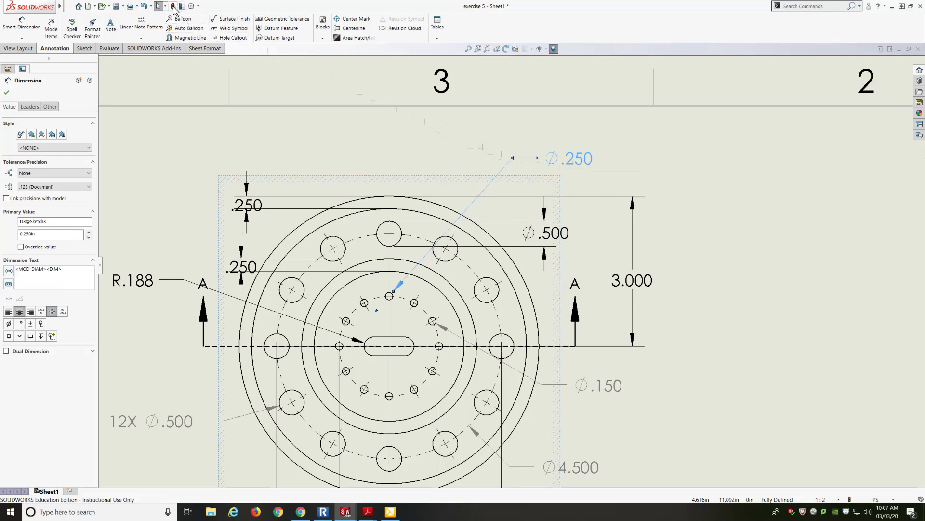
pyautogui.click(173, 6)
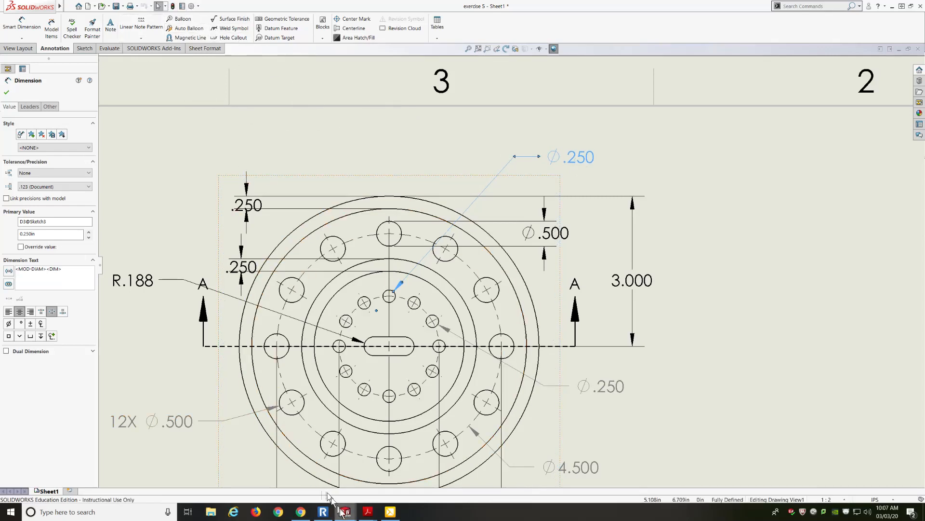
# Step: Check the small hole size in the part model, then review the whole drawing sheet
pyautogui.click(319, 475)
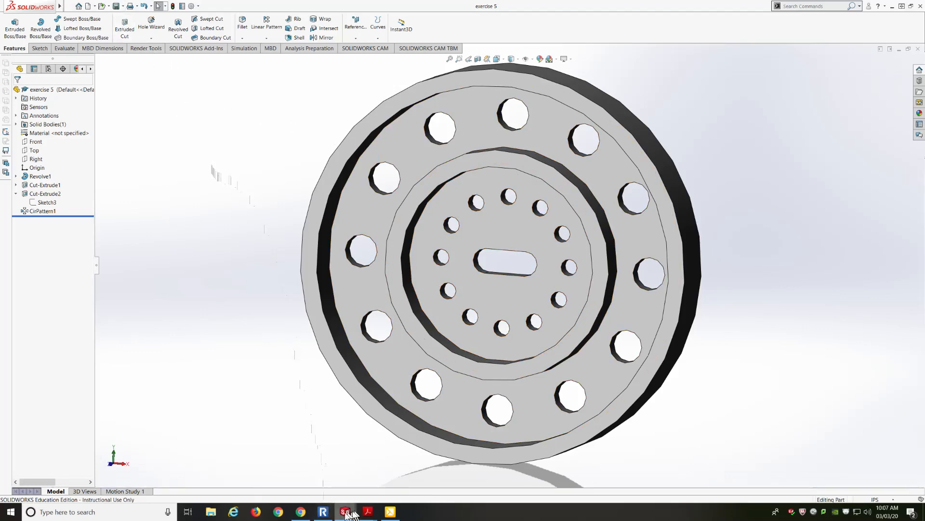
pyautogui.moveTo(347, 512)
pyautogui.click(484, 477)
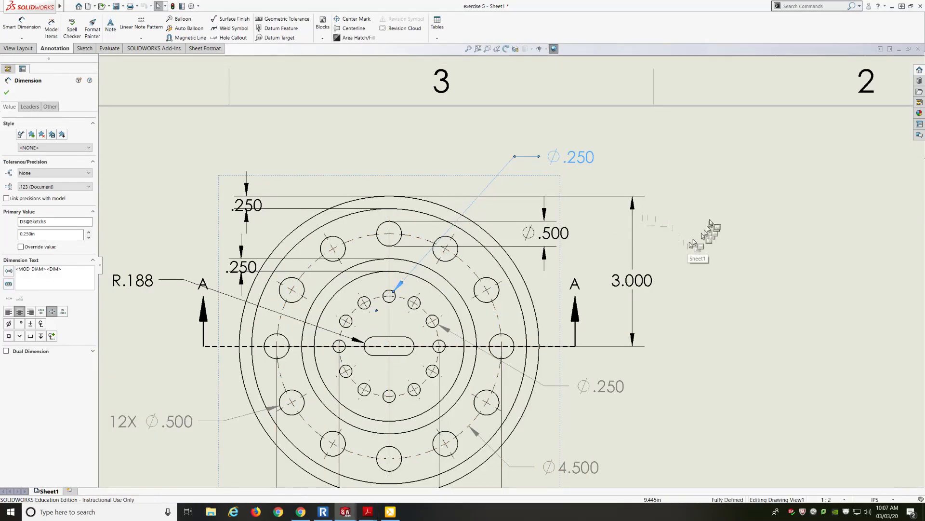
pyautogui.scroll(3, 711, 239)
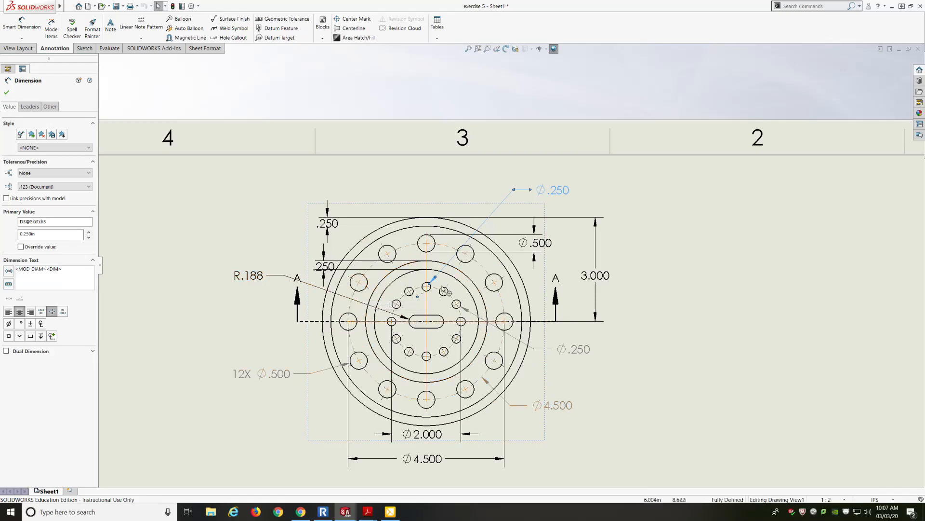
pyautogui.scroll(3, 511, 266)
pyautogui.scroll(-1, 364, 366)
pyautogui.scroll(3, 365, 362)
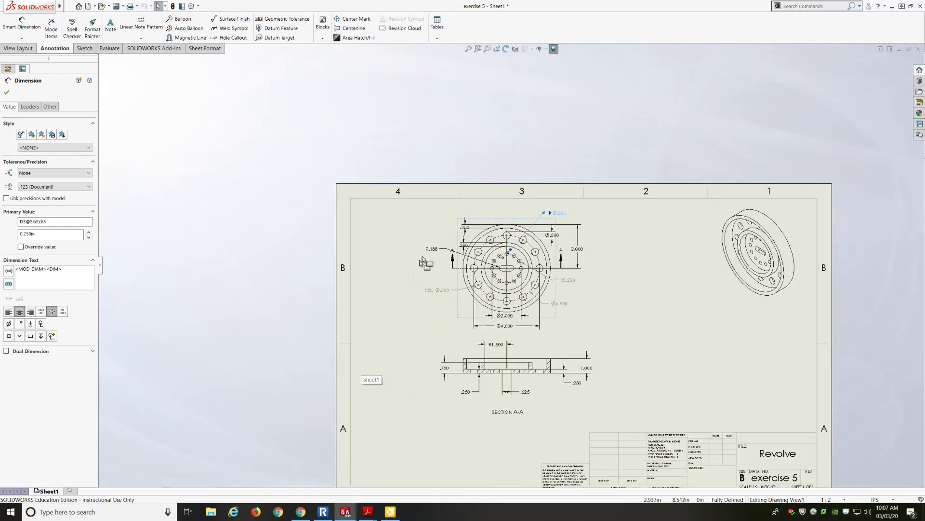
pyautogui.scroll(-1, 520, 339)
pyautogui.scroll(-1, 520, 341)
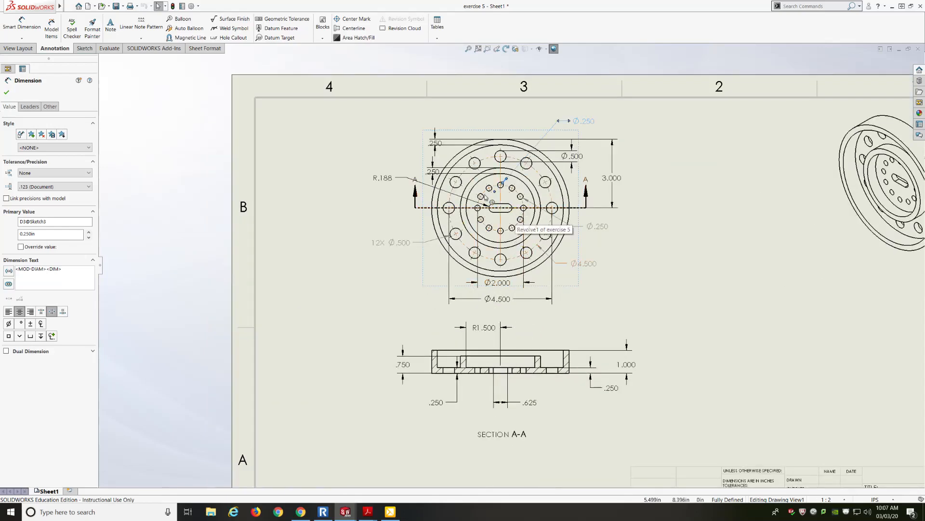